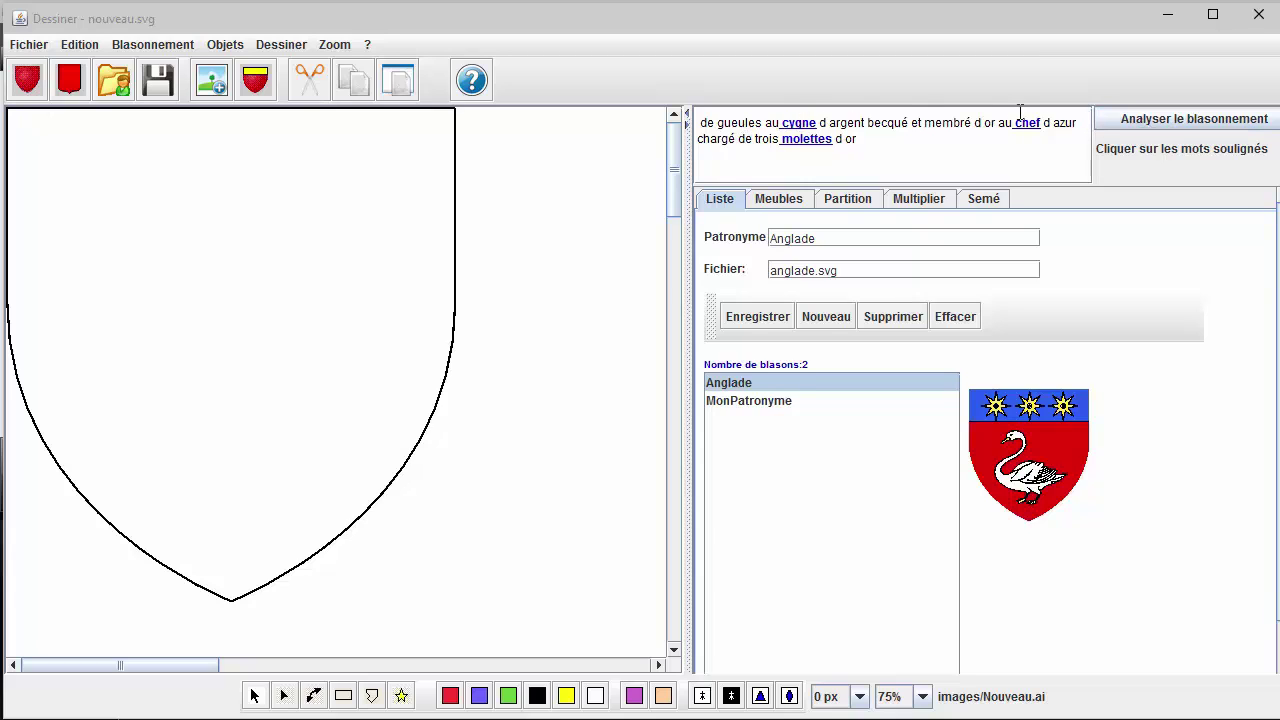
Step: Look up the cygne charge and the chef partition from the underlined words of the blazon
left_click(799, 124)
left_click(1025, 124)
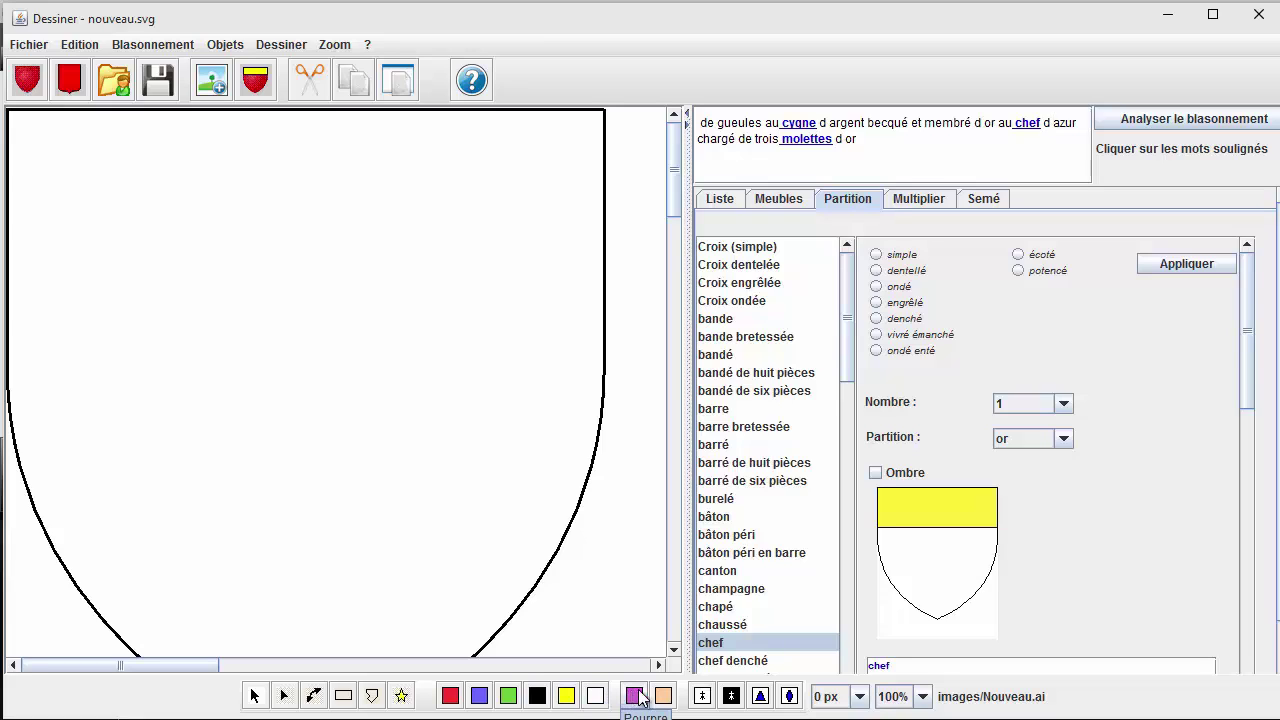
Step: Try the ermine, contre-hermine and two vair-style fills on the blank shield, and replace it with a new empty shield
left_click(703, 697)
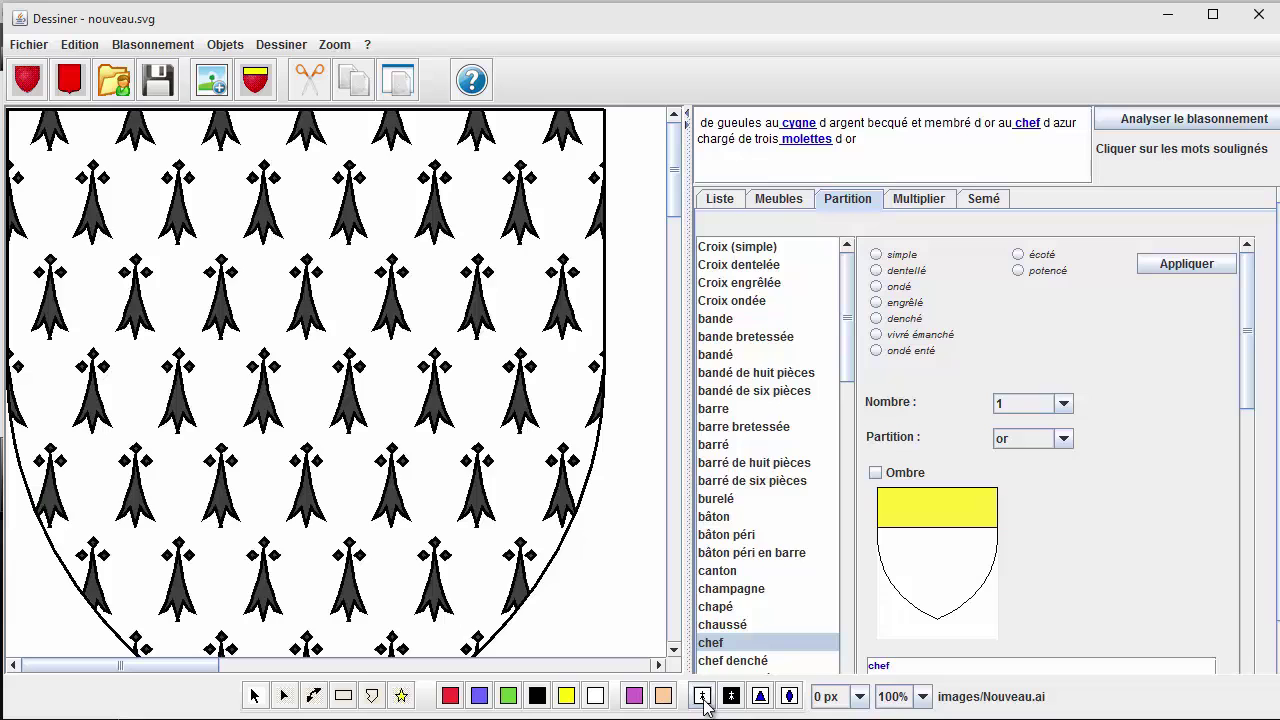
left_click(731, 696)
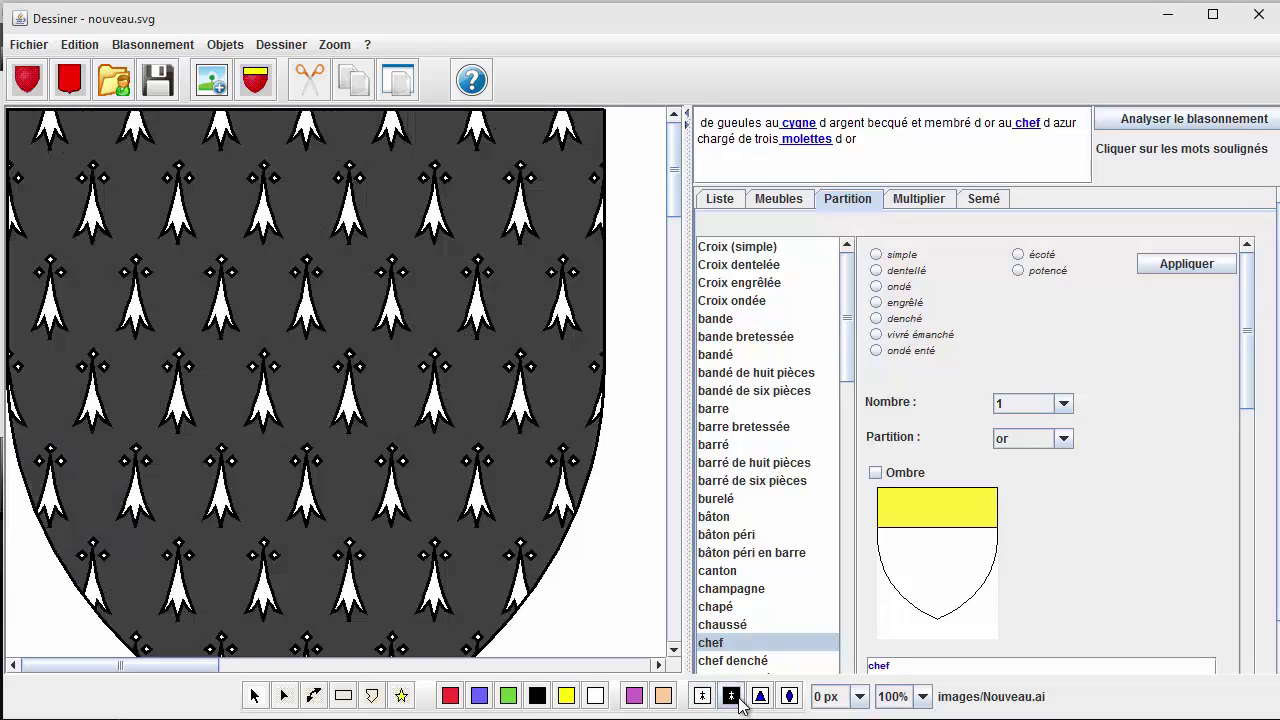
left_click(760, 696)
left_click(789, 697)
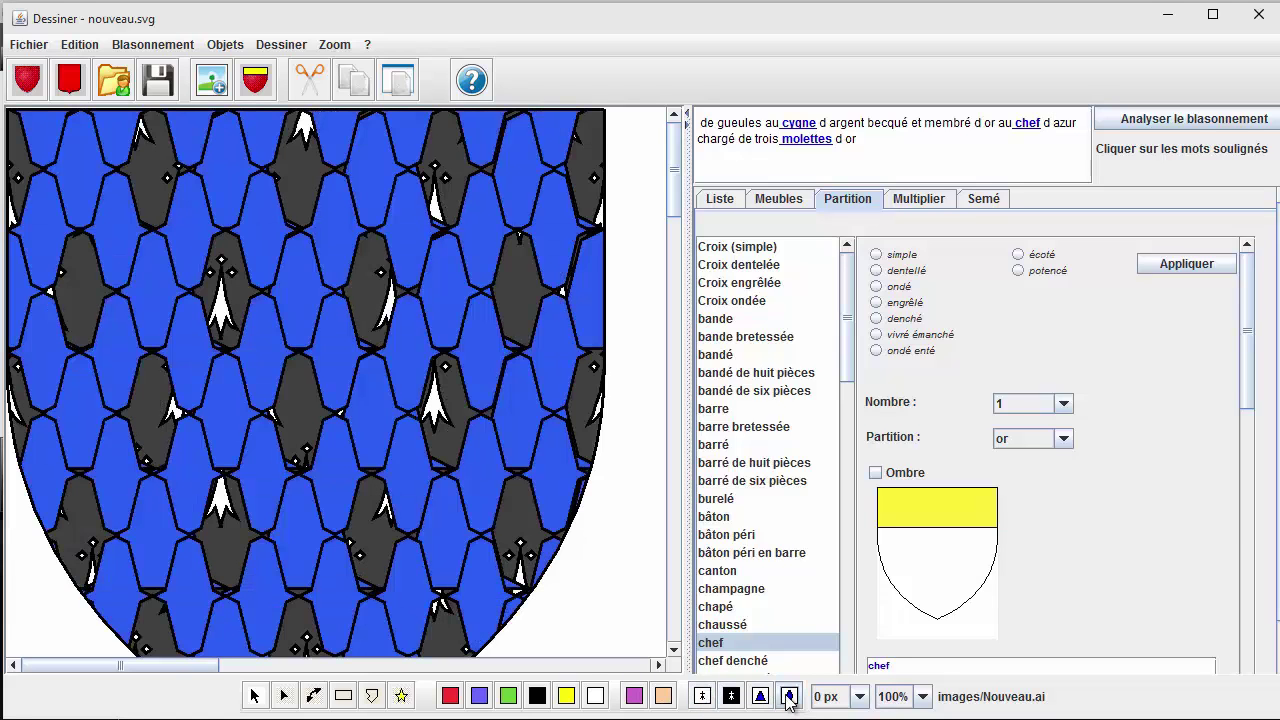
left_click(27, 80)
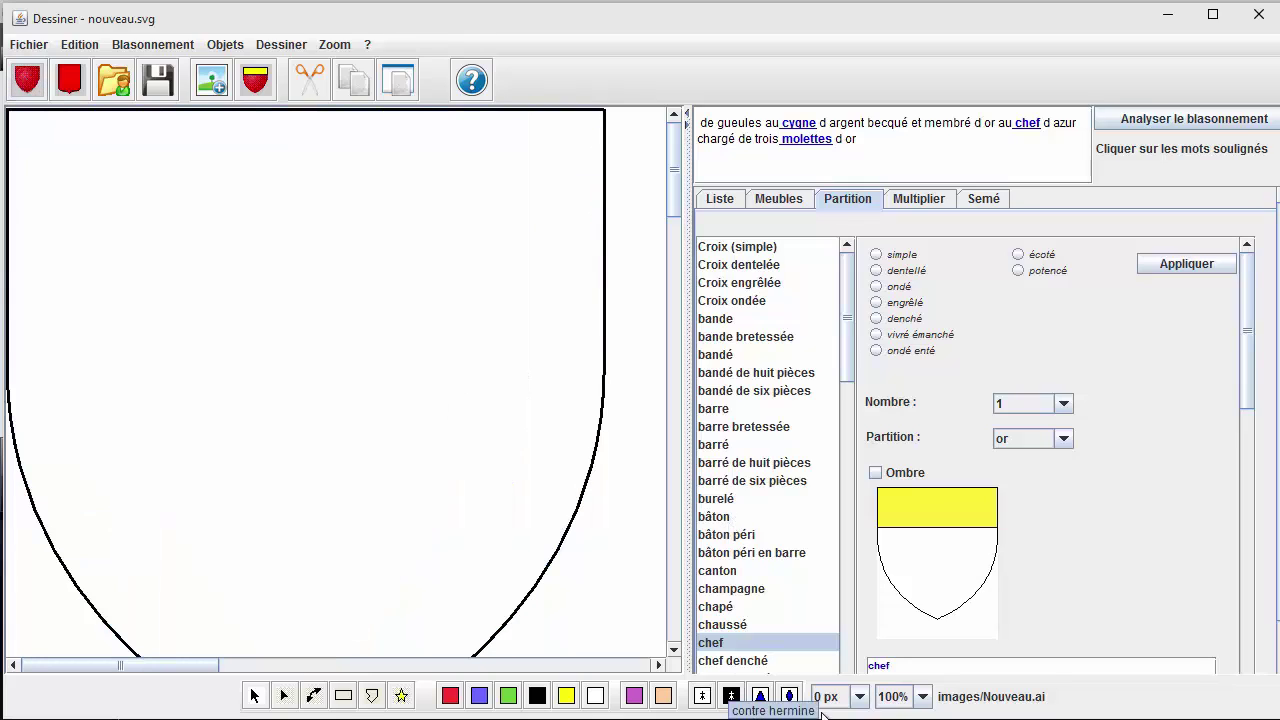
Step: Replace the blazon with "écartelé aux 1 et 4 de gueules à la molette d'argent aux 2 et 3 d'azur" and analyse it
left_click_drag(926, 143, 539, 113)
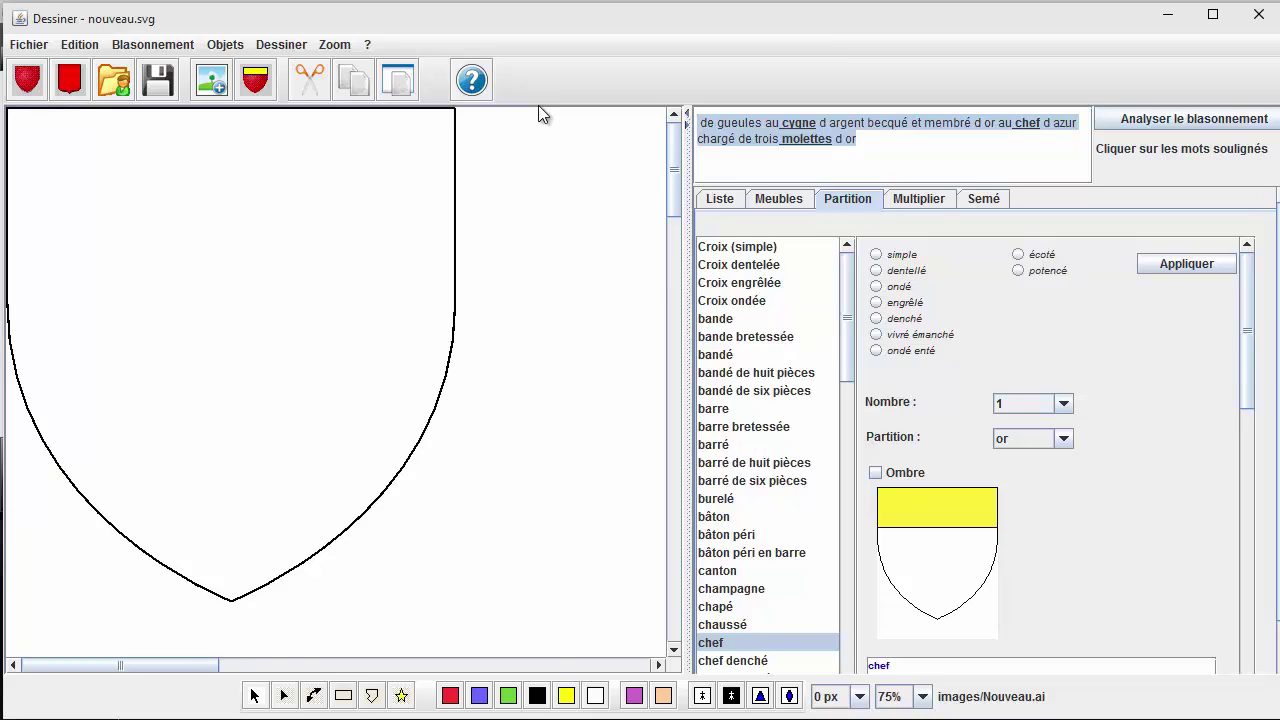
type("écartelé")
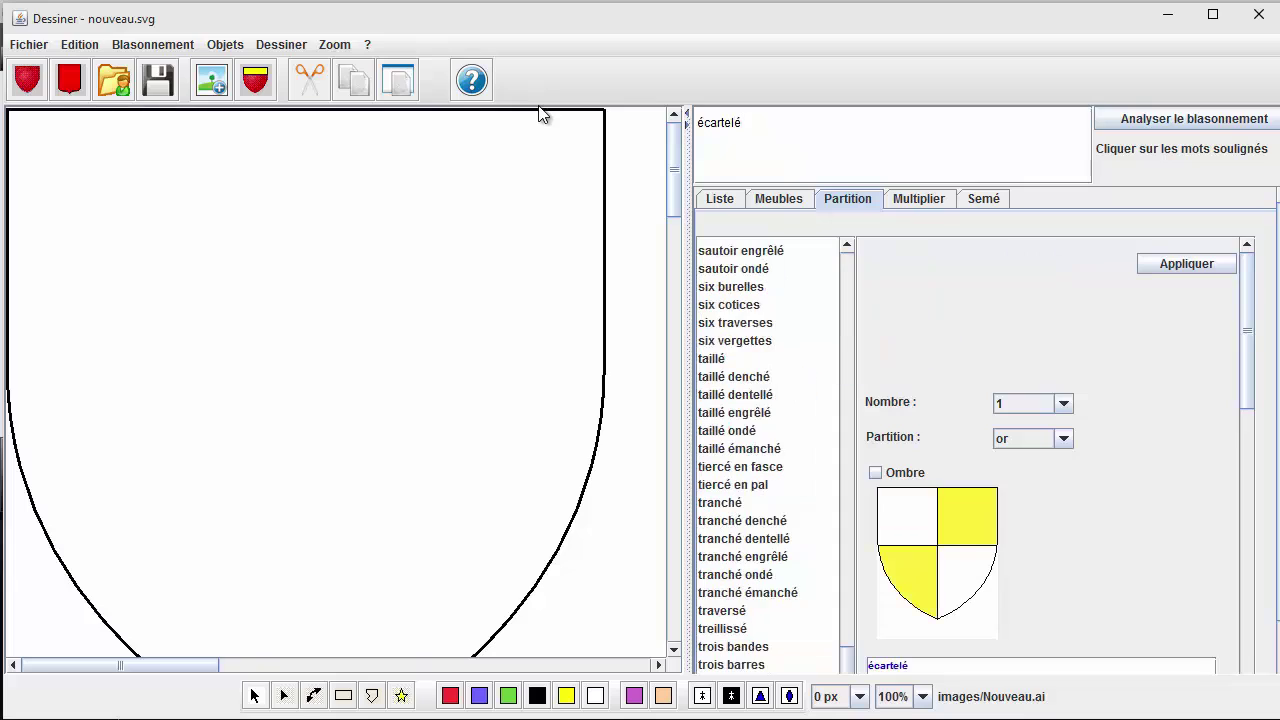
type(" aux 1 et 4 de gueules à la mole")
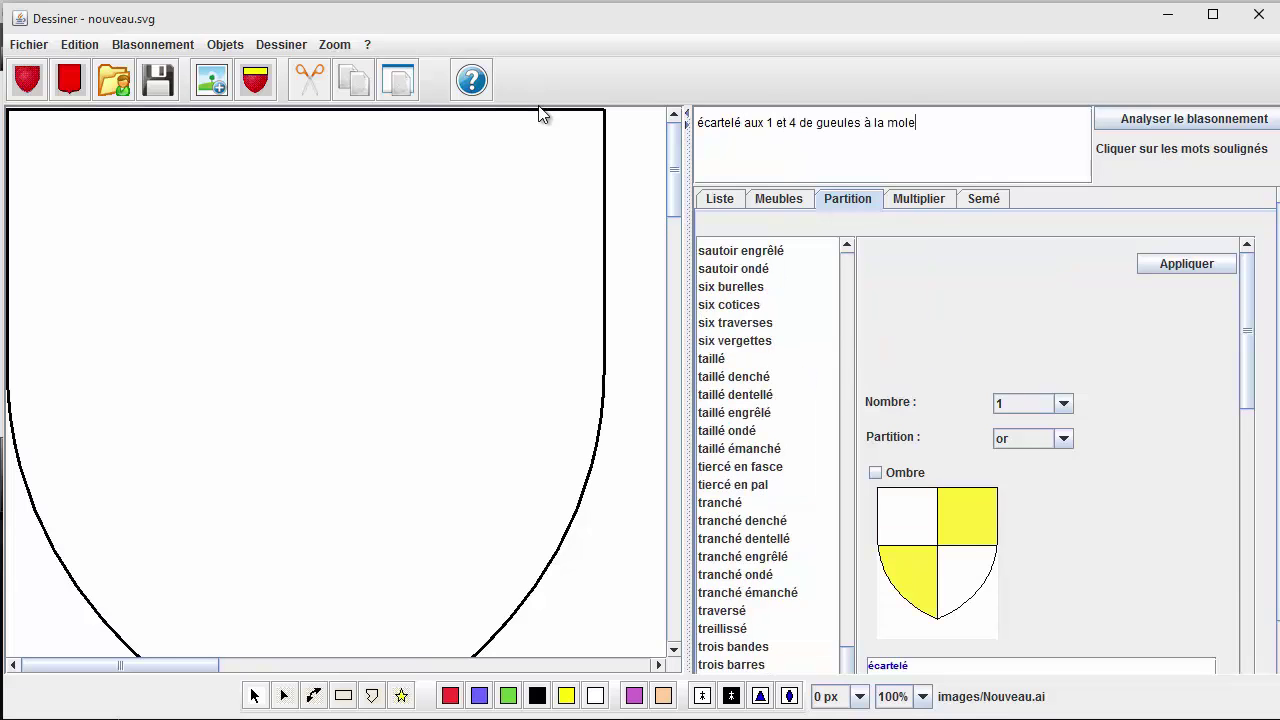
type("tte d'argent aux")
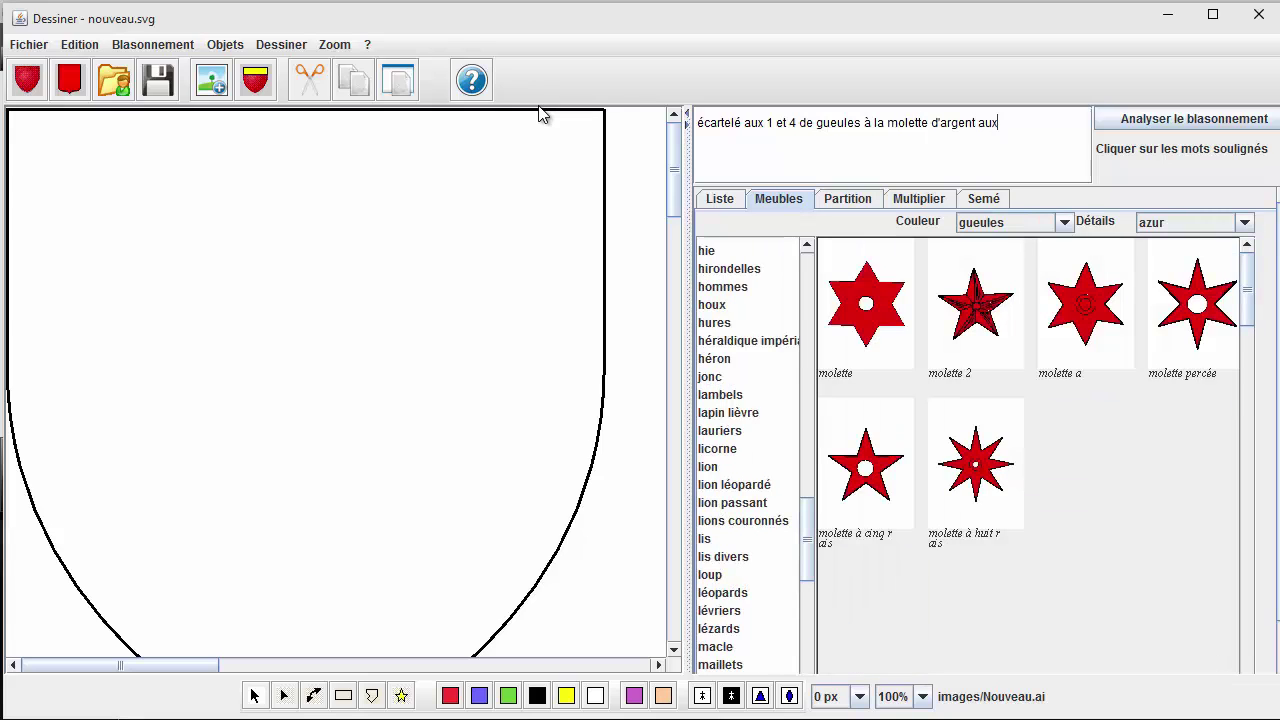
type(" 2 et 3 d'azur")
left_click(1160, 119)
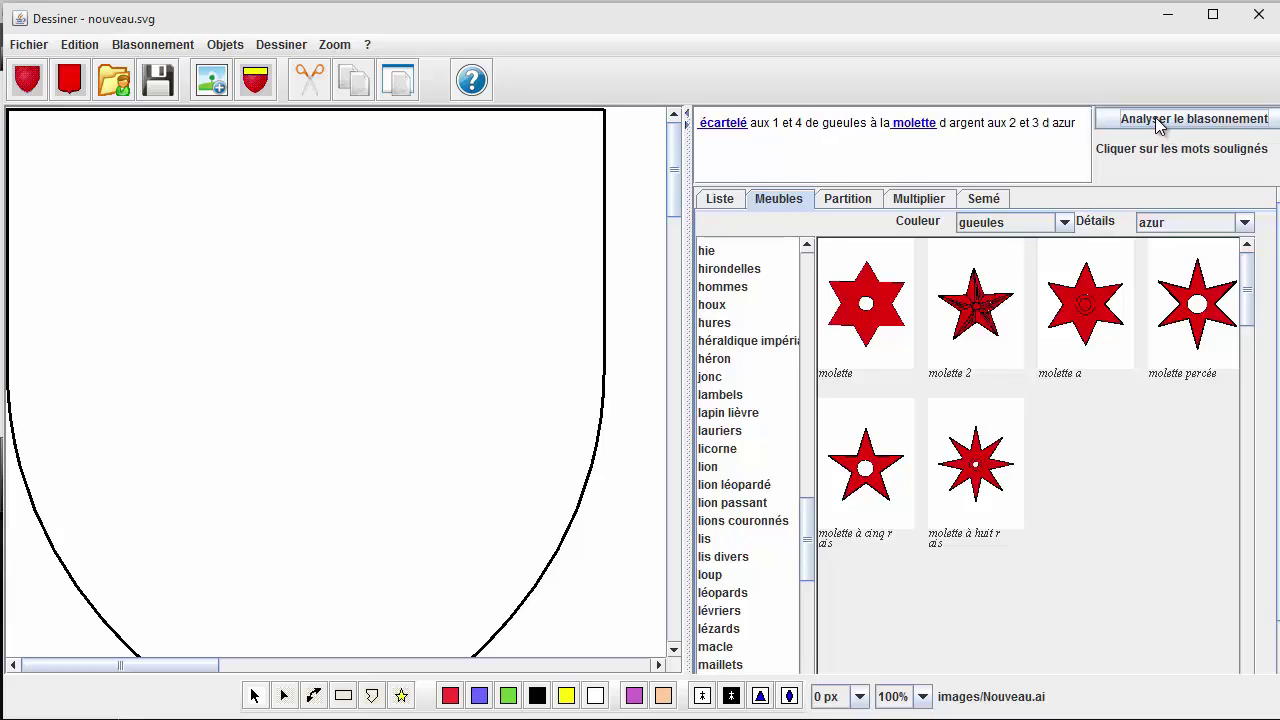
Step: Apply the écartelé partition in azur to the shield and fill the remaining white quarters with red gueules
left_click(718, 122)
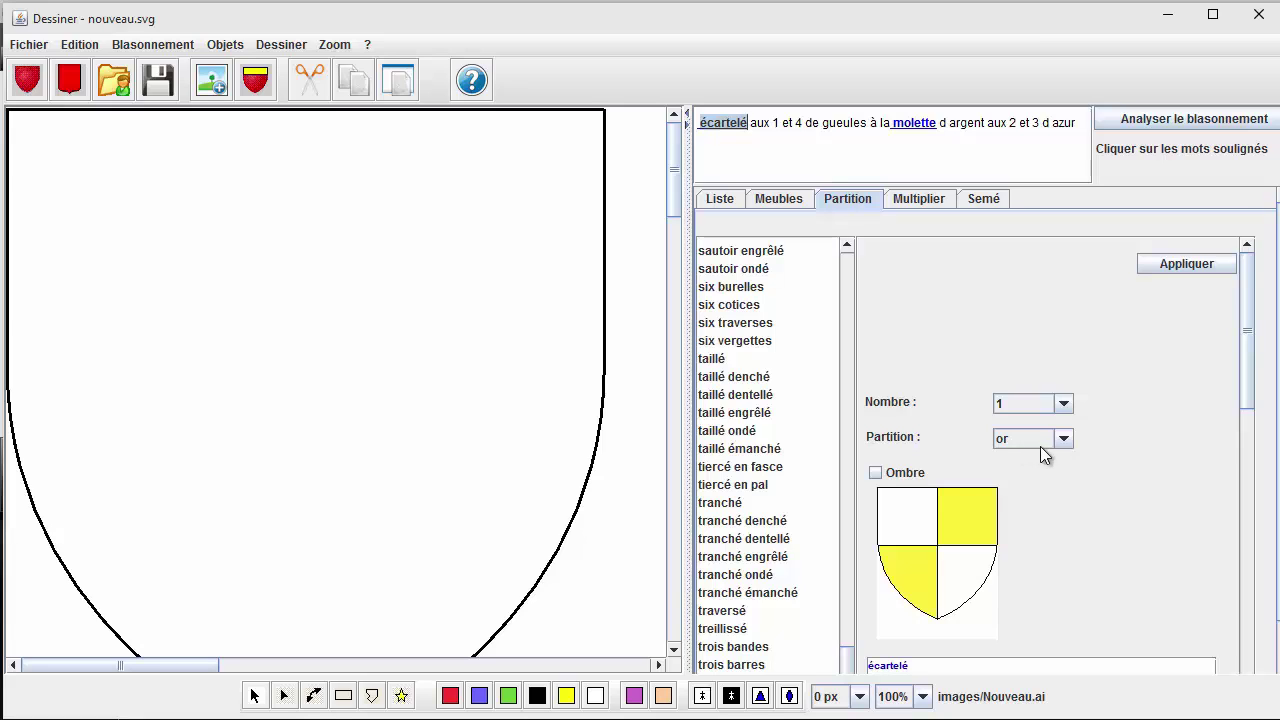
left_click(1070, 439)
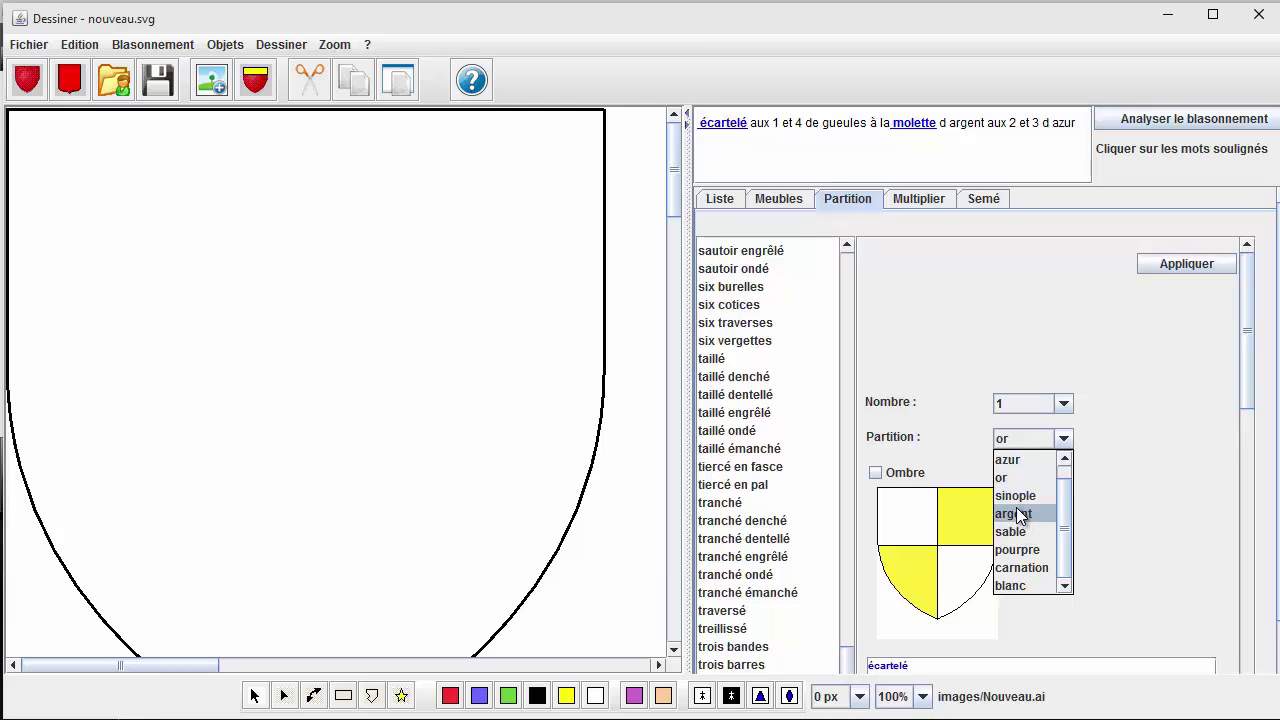
left_click(1003, 466)
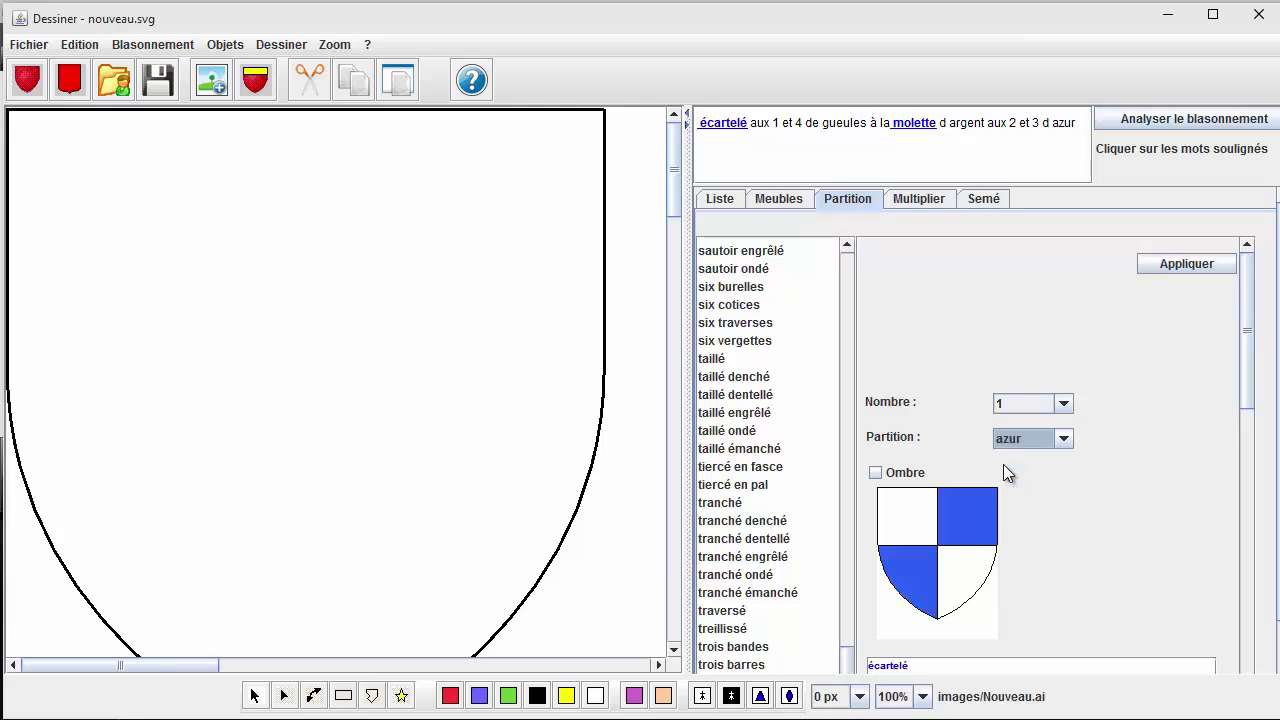
left_click(1184, 266)
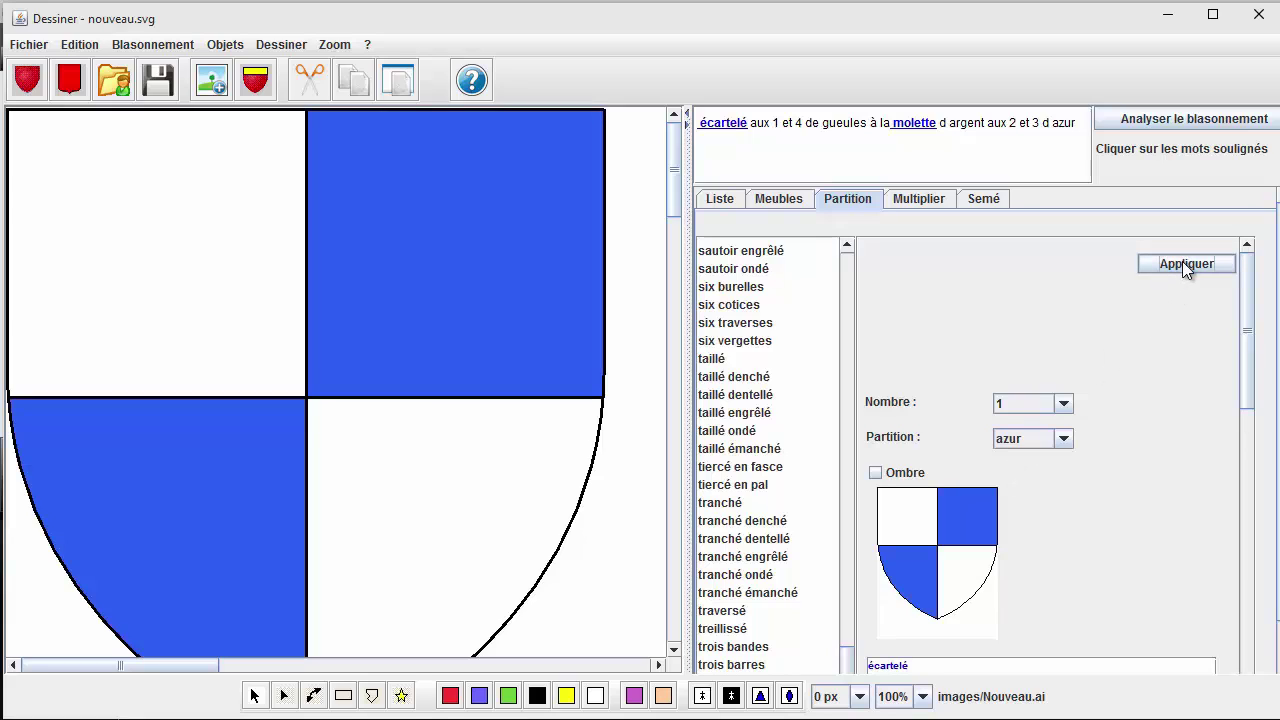
left_click(80, 206)
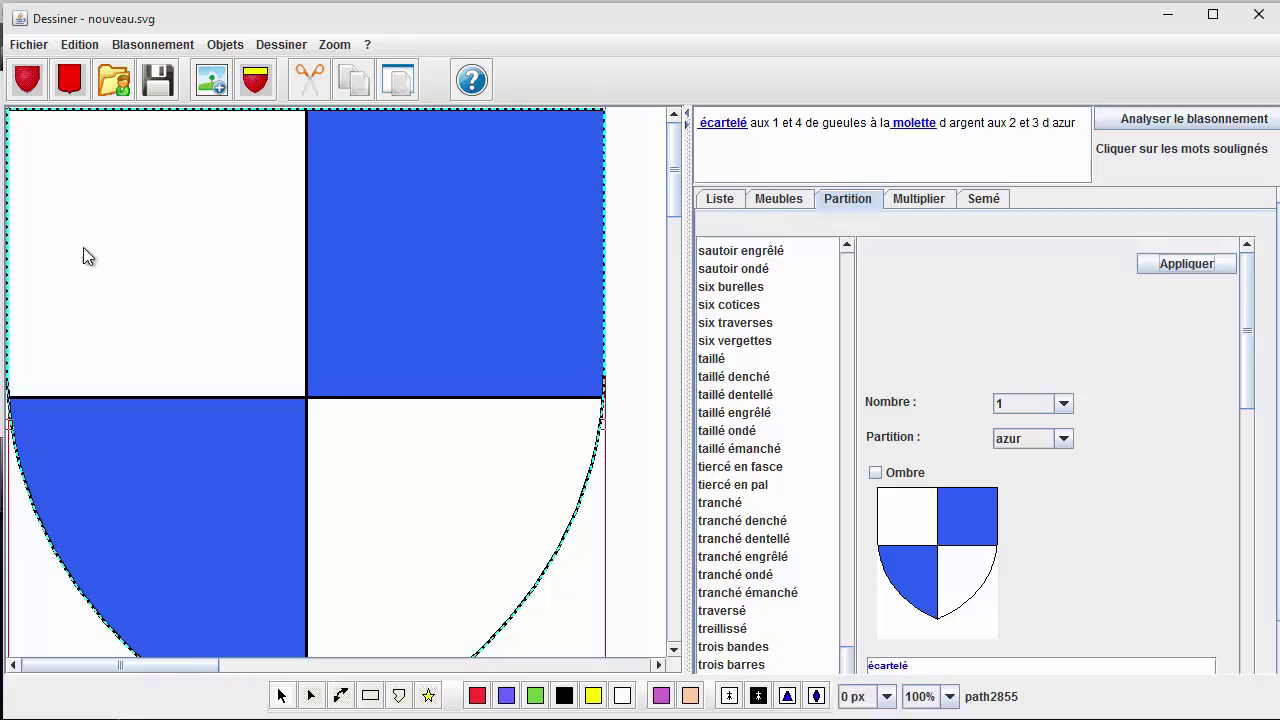
left_click(479, 698)
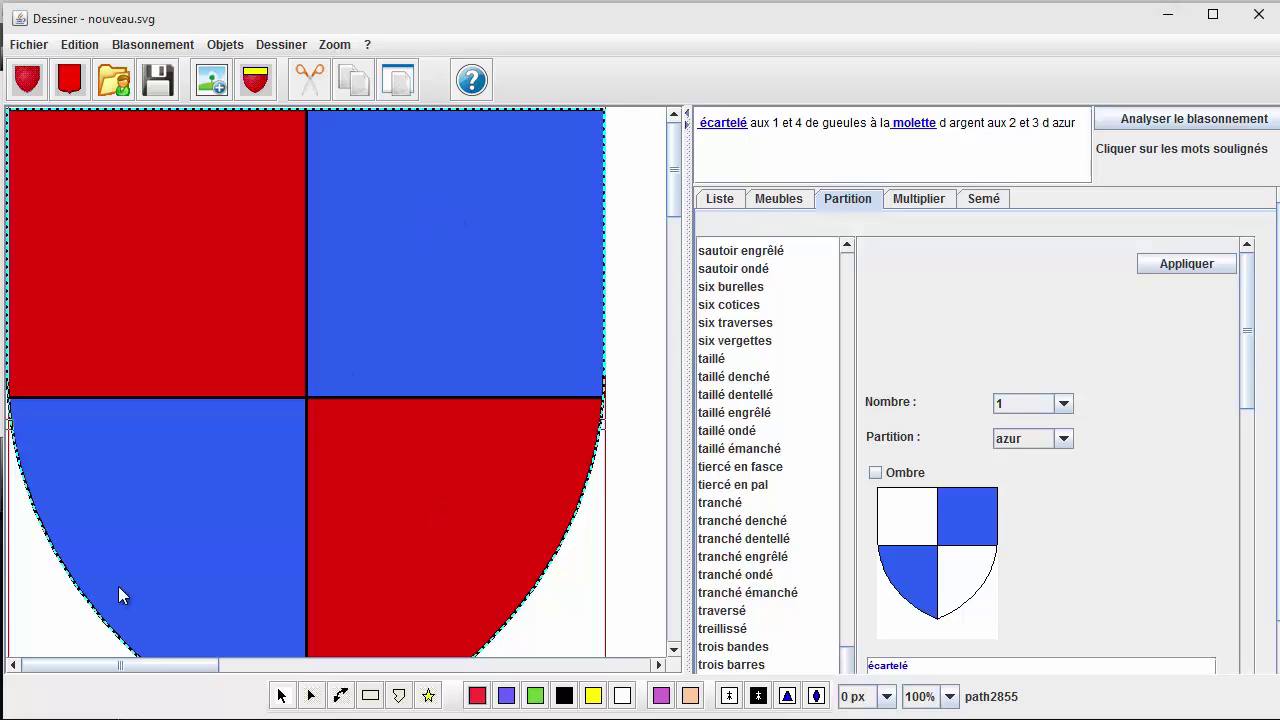
Step: Set the molette charges' colour to argent and insert "molette 2" on the shield
left_click(911, 123)
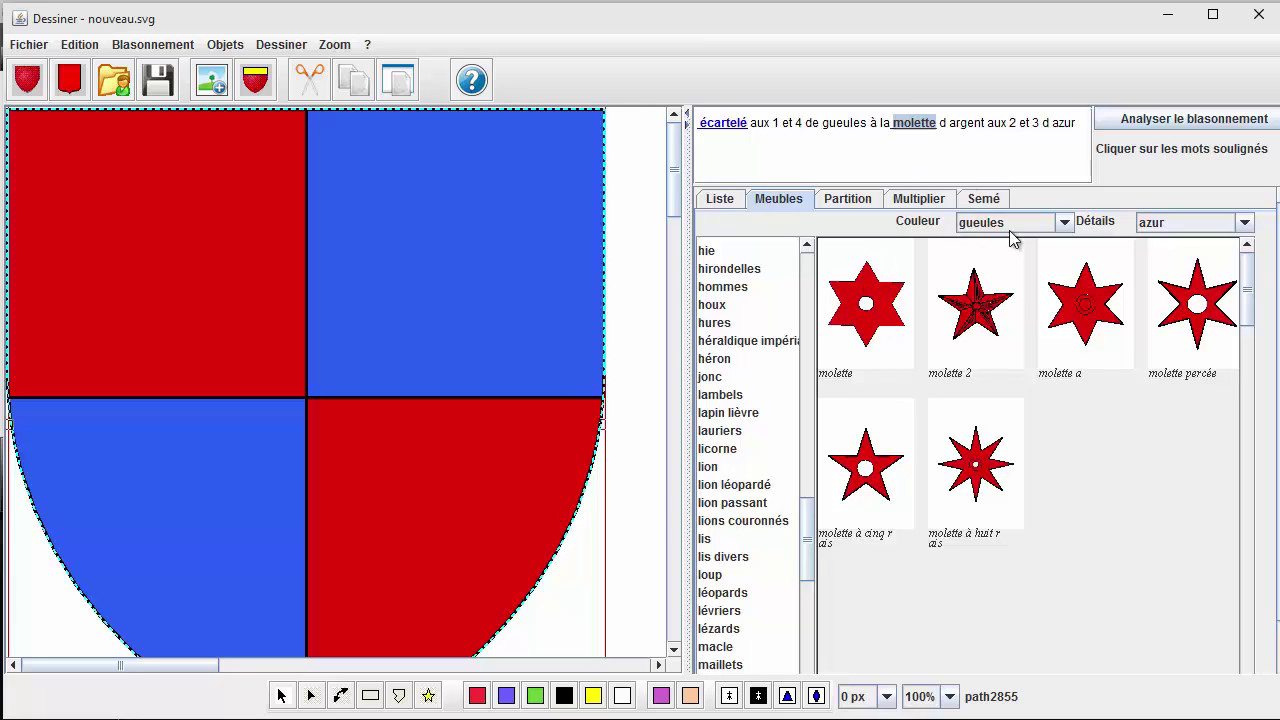
left_click(1062, 224)
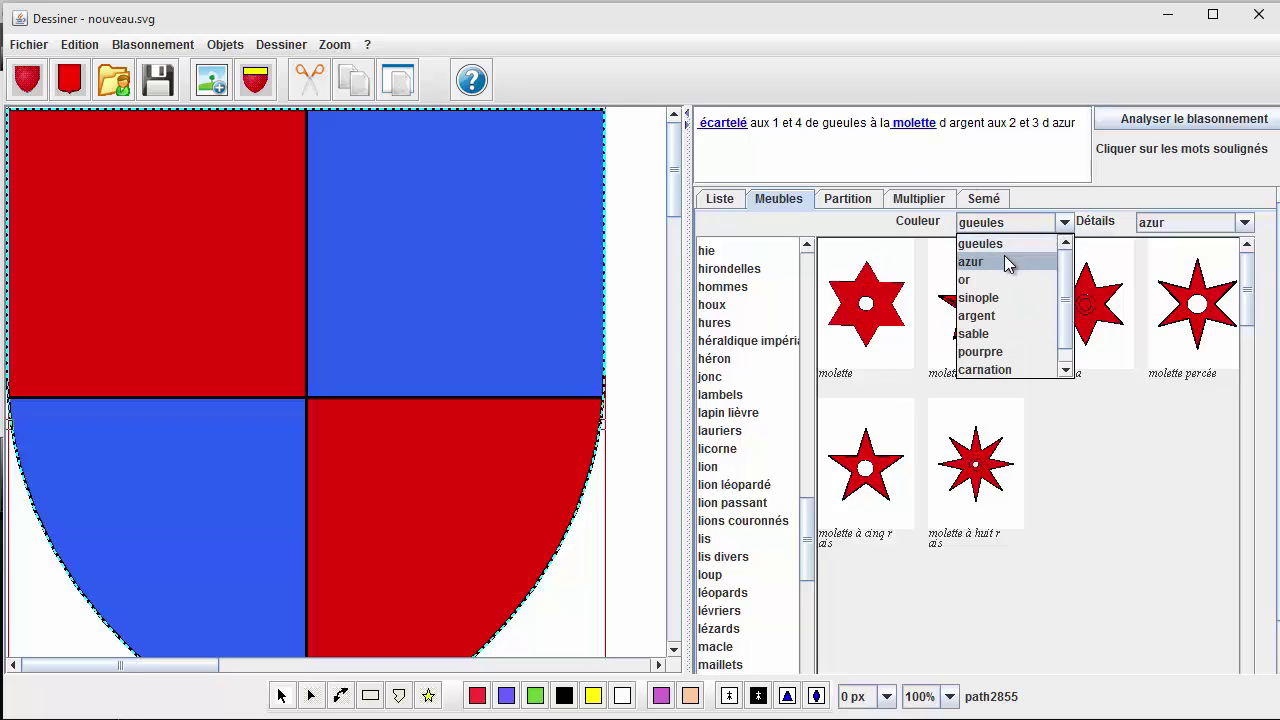
left_click(974, 316)
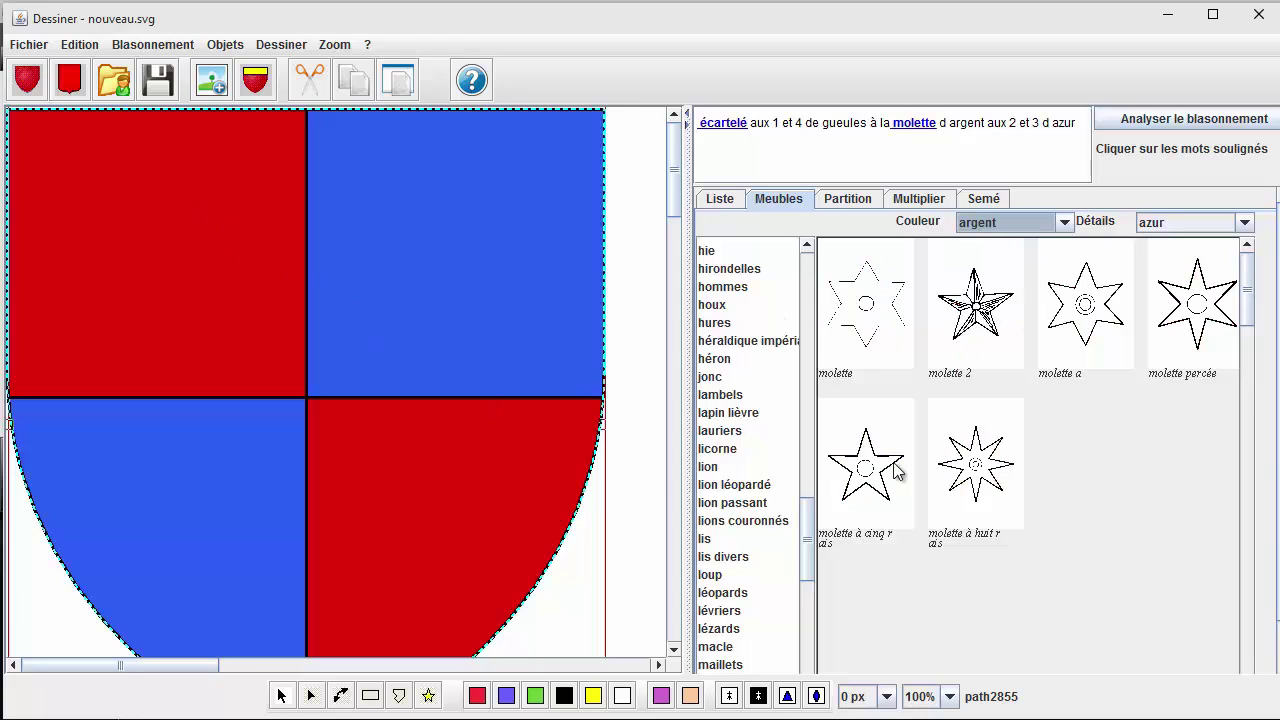
left_click(975, 318)
Step: Shrink the molette to about half its size and move it into the shield's upper-right blue quarter
left_click(509, 580)
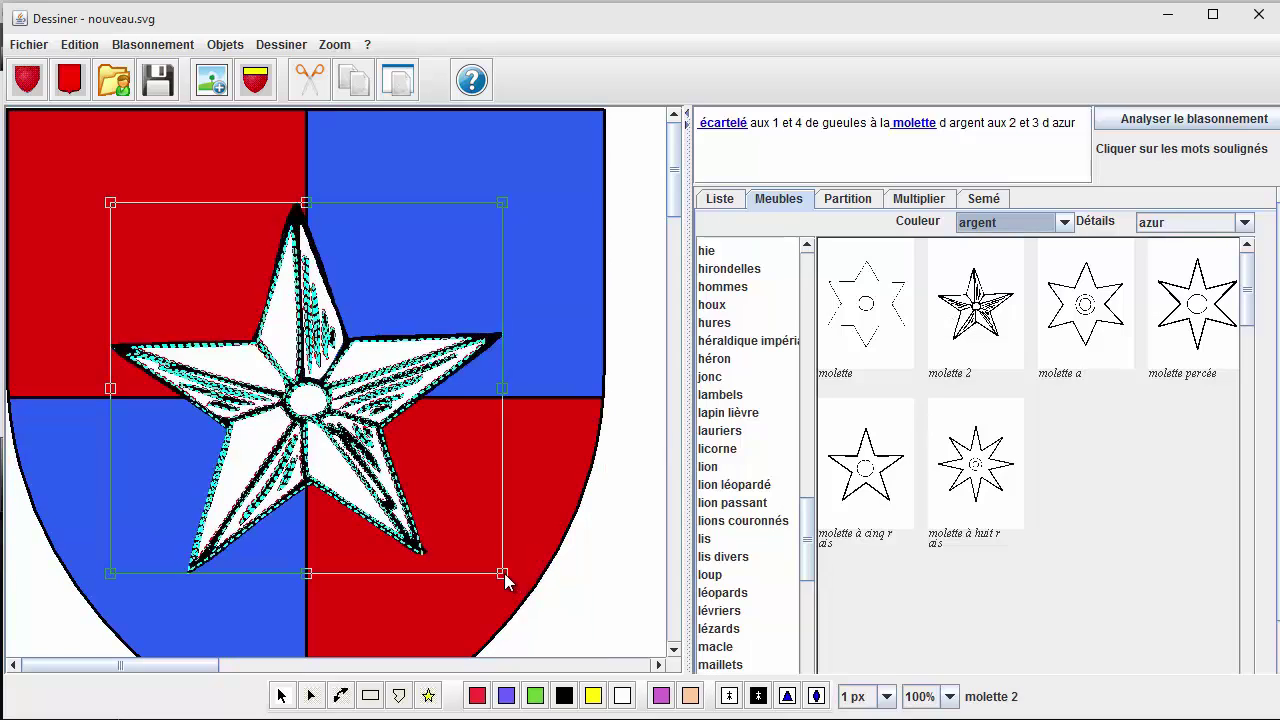
left_click_drag(370, 489, 304, 452)
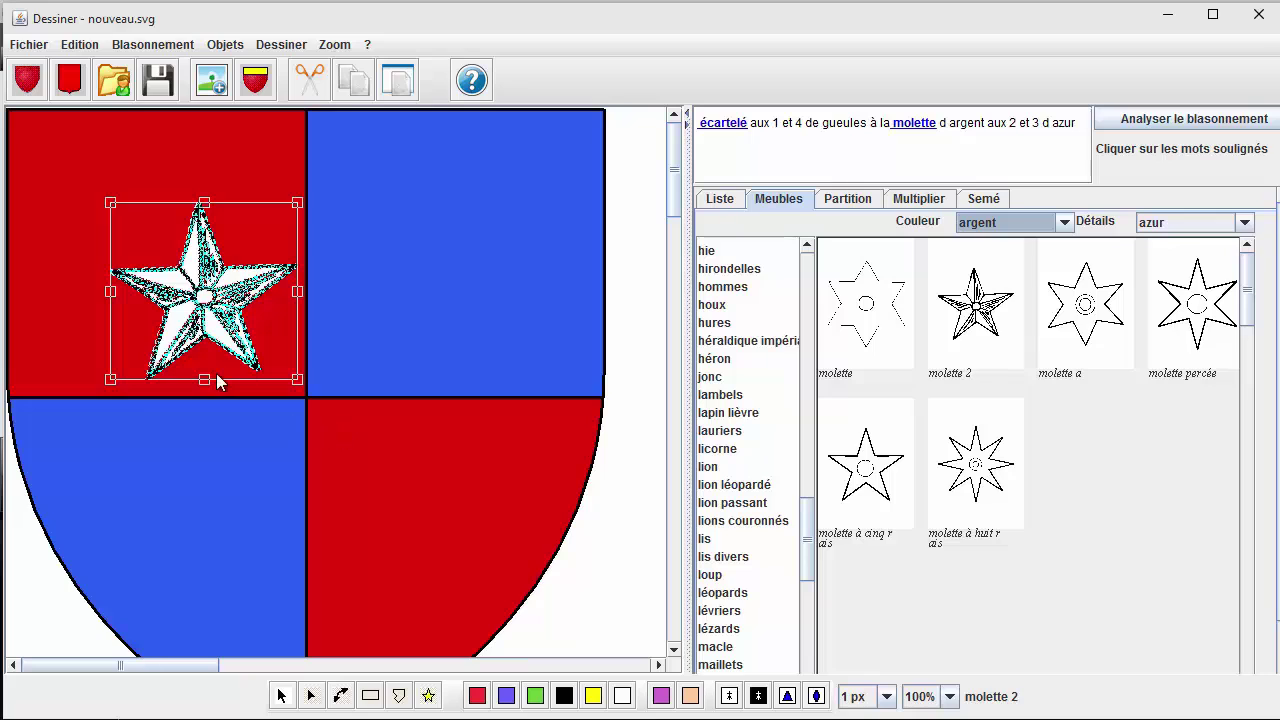
left_click_drag(182, 296, 432, 251)
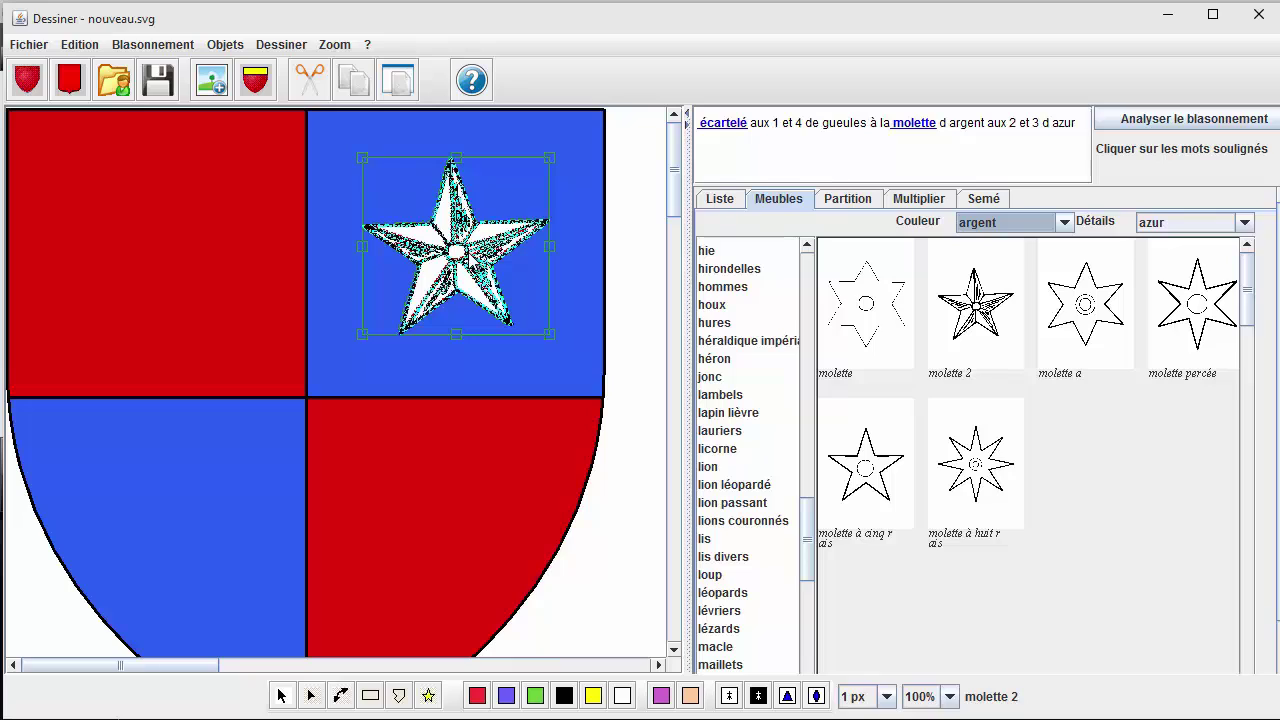
Step: Duplicate the silver molette and place the copy in the shield's lower-left blue quarter
left_click(347, 83)
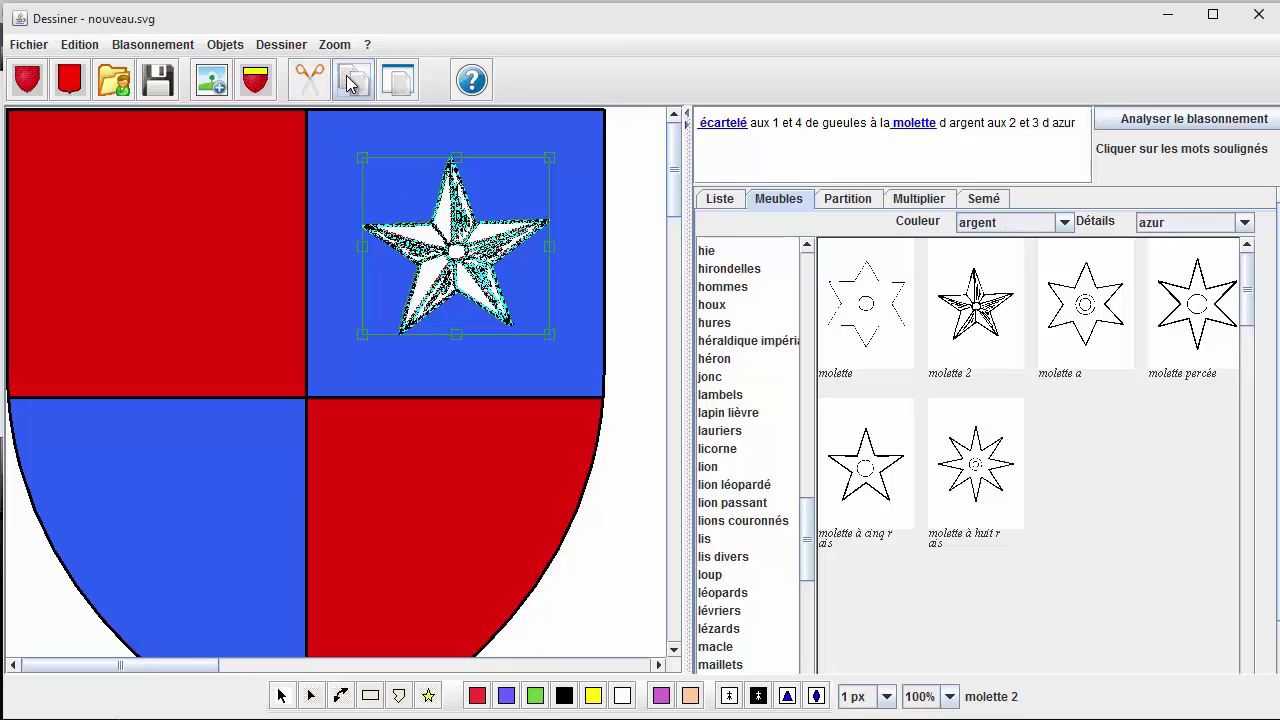
left_click(398, 80)
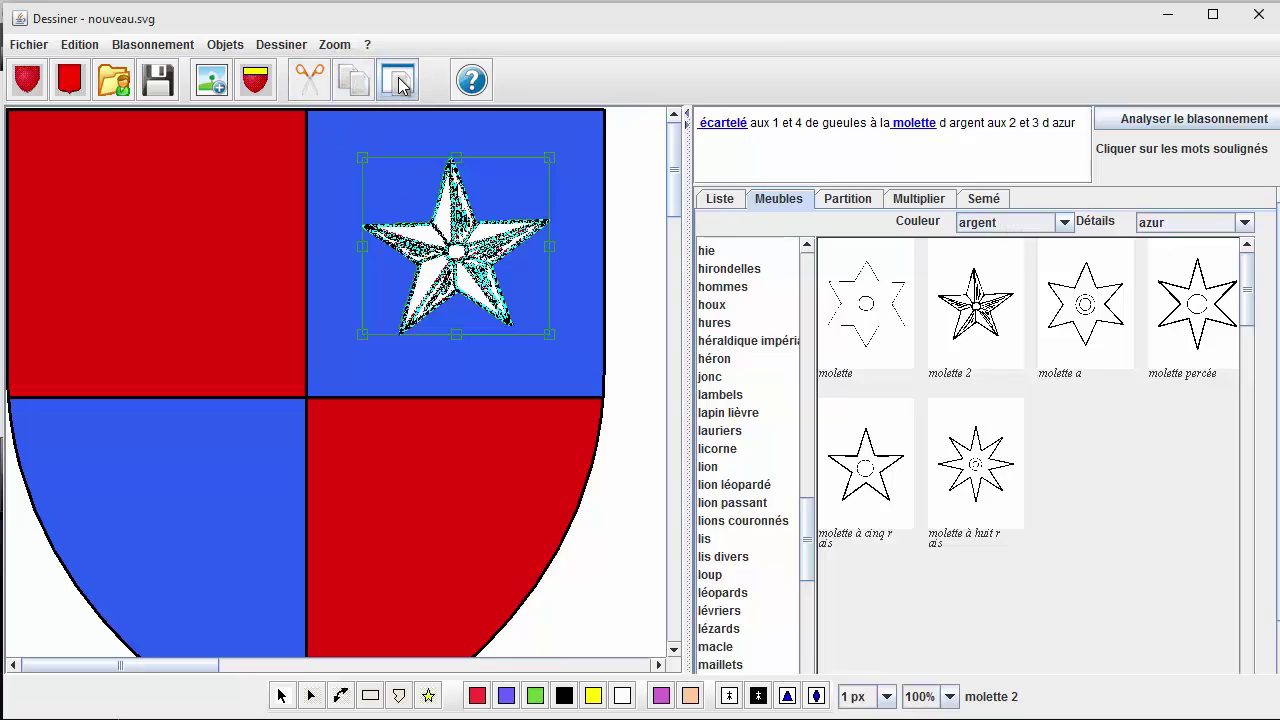
left_click(465, 230)
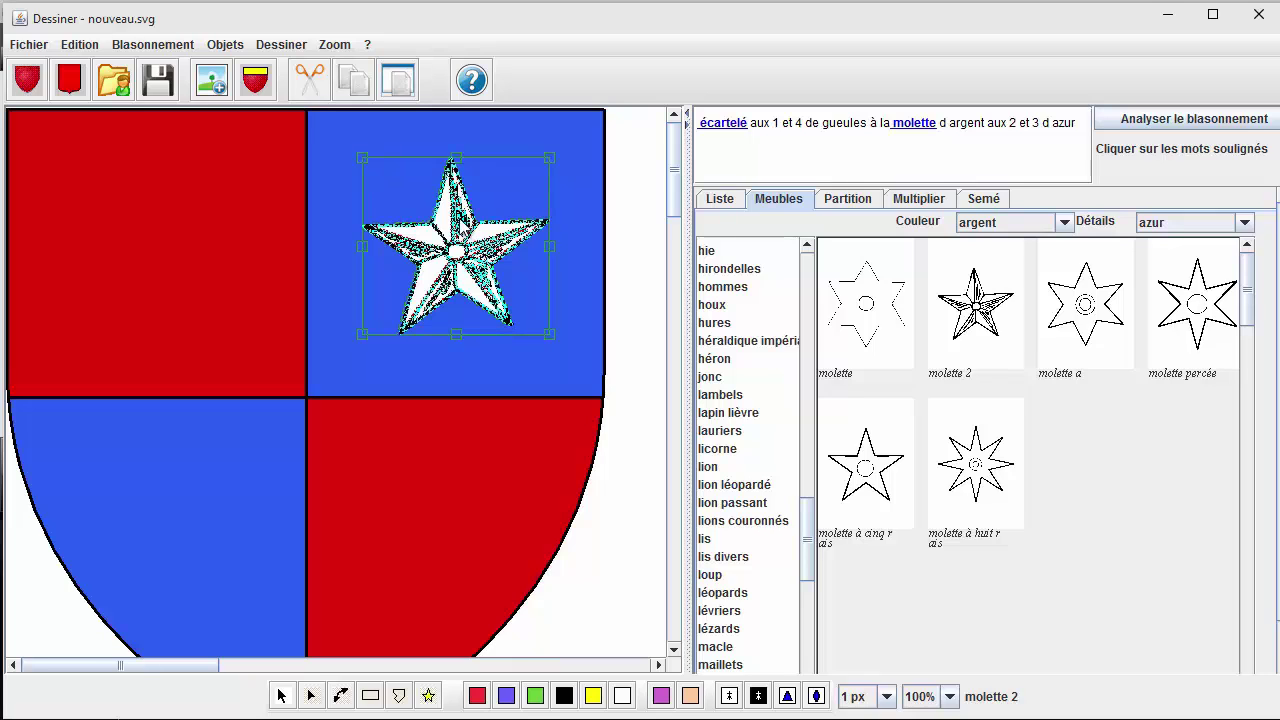
left_click_drag(465, 230, 180, 489)
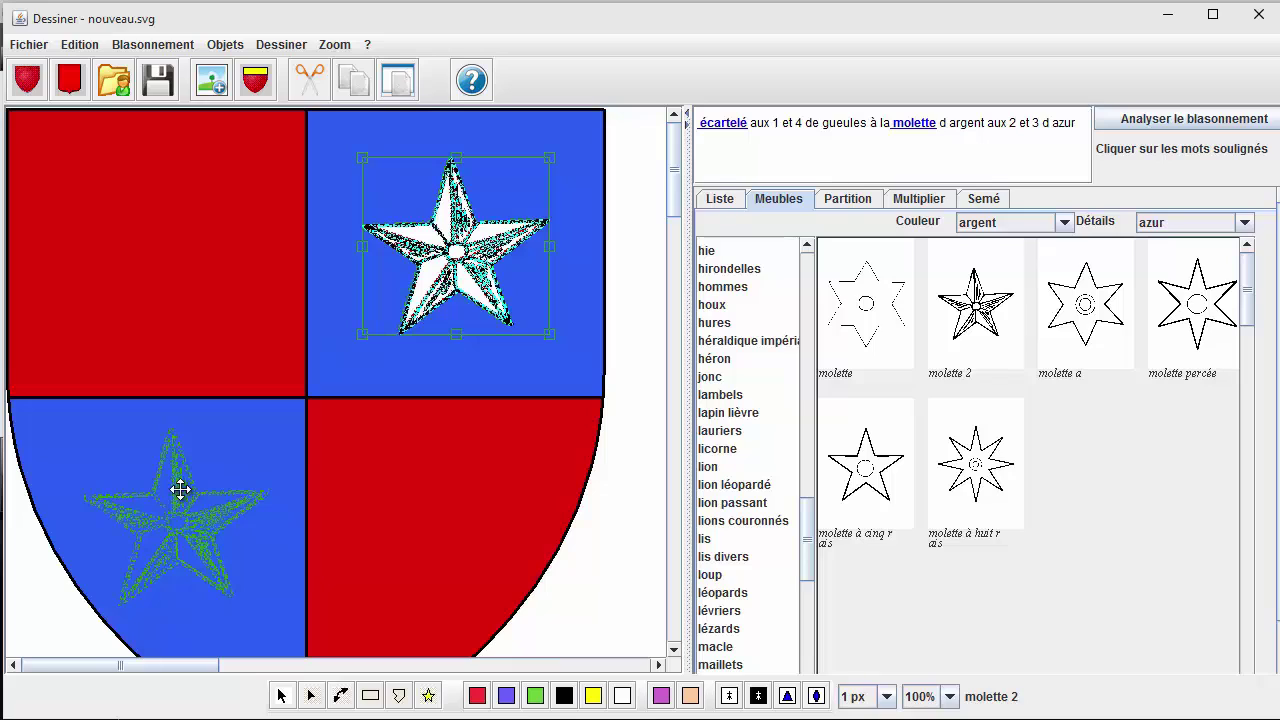
left_click_drag(180, 489, 180, 494)
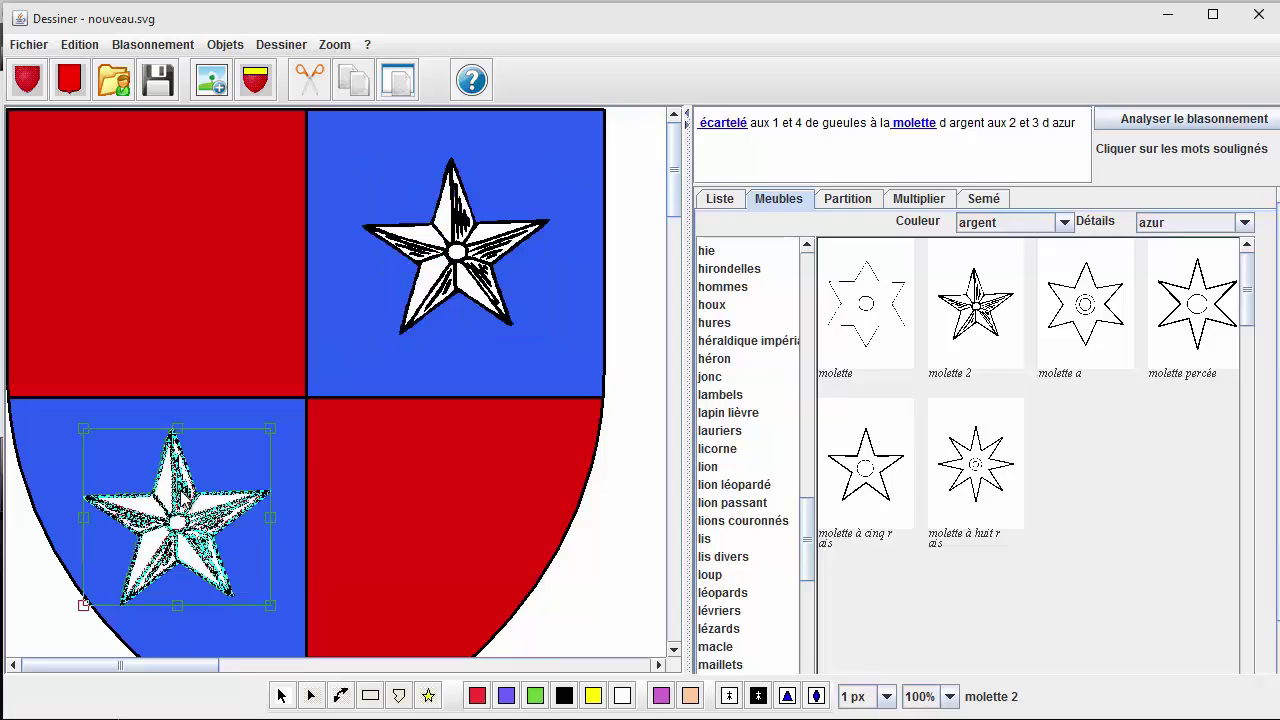
Step: Save the shield to the list with the patronyme "de Boisgelin" and the file name Boisgelin.svg, and select its new entry
scroll(523, 443, "down", 1)
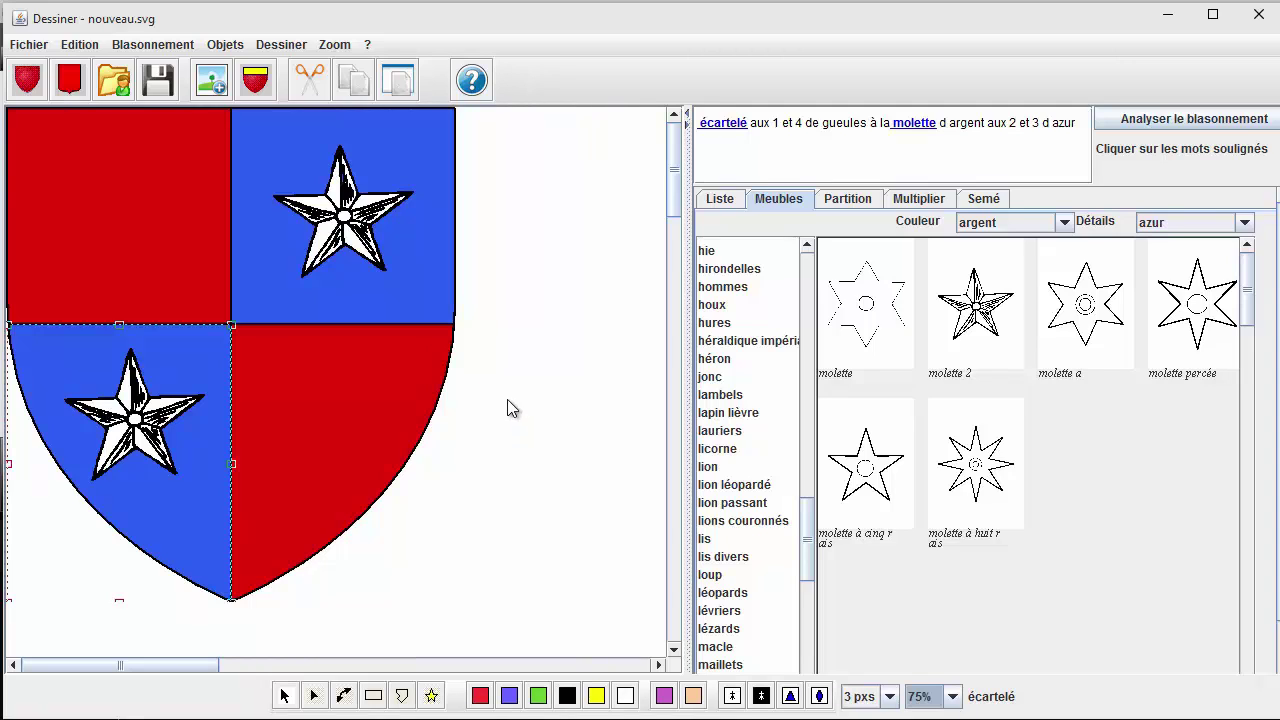
left_click(718, 200)
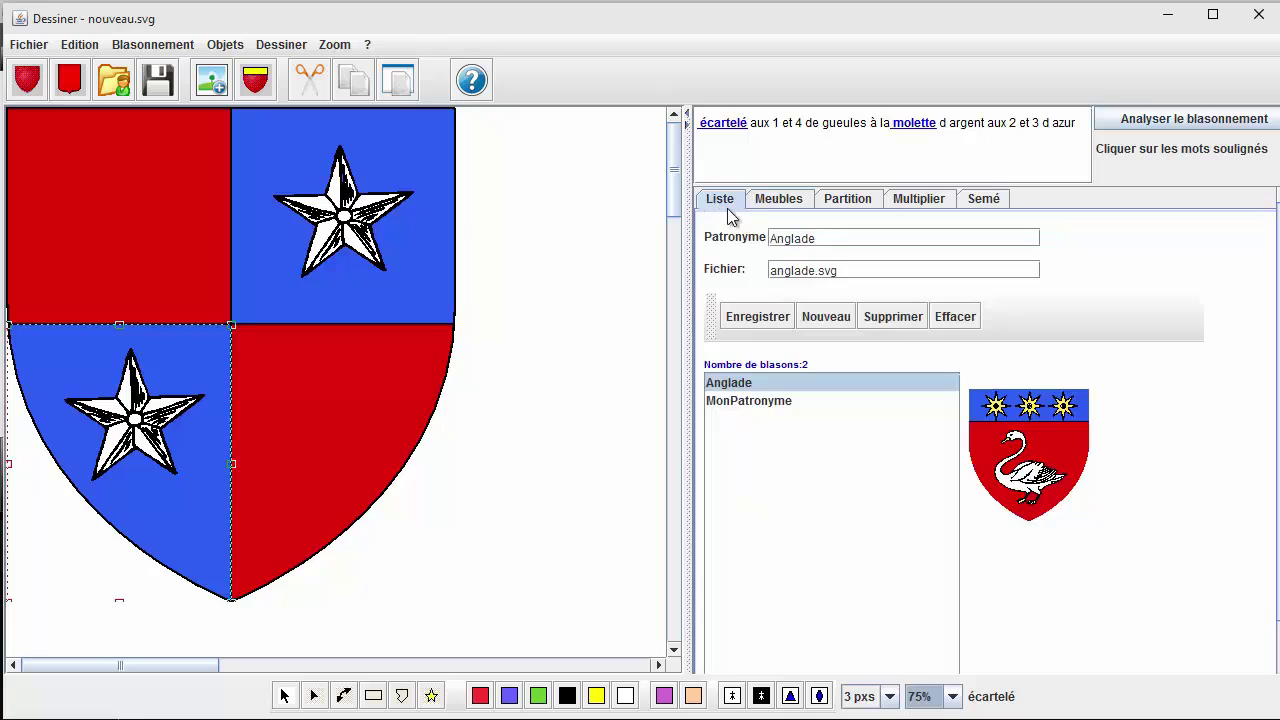
double_click(823, 237)
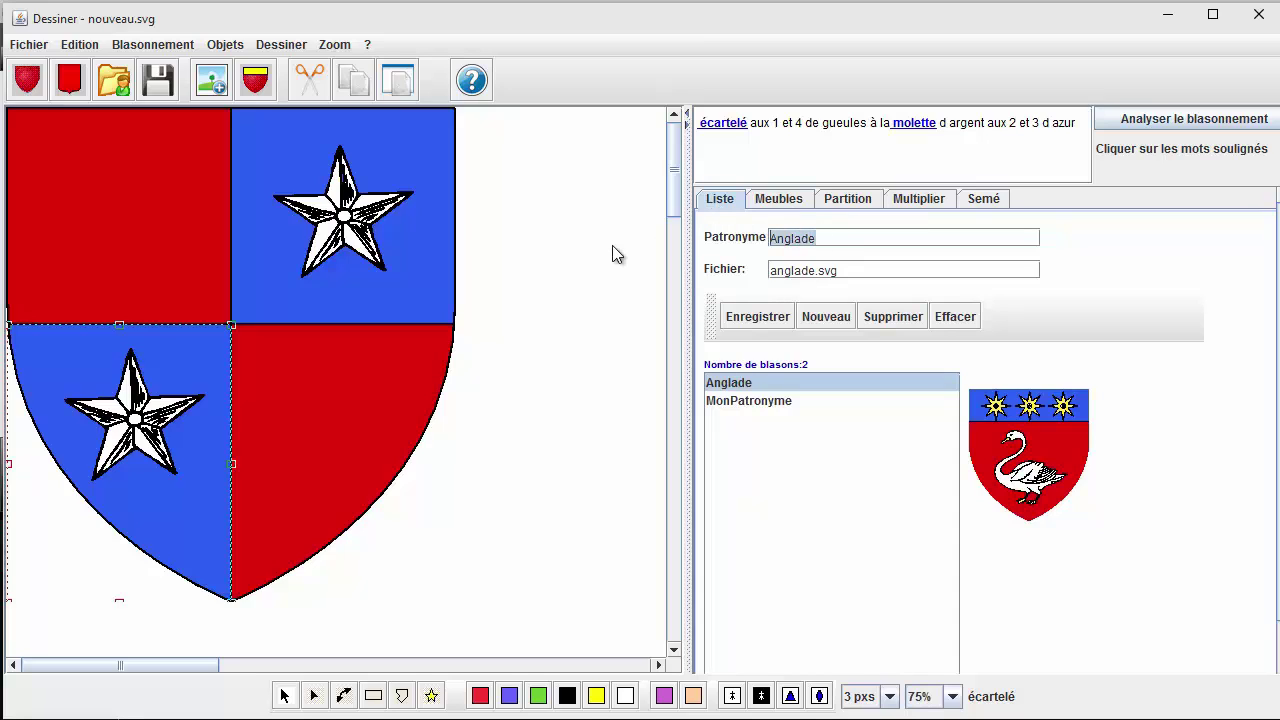
type("de Boisgelin")
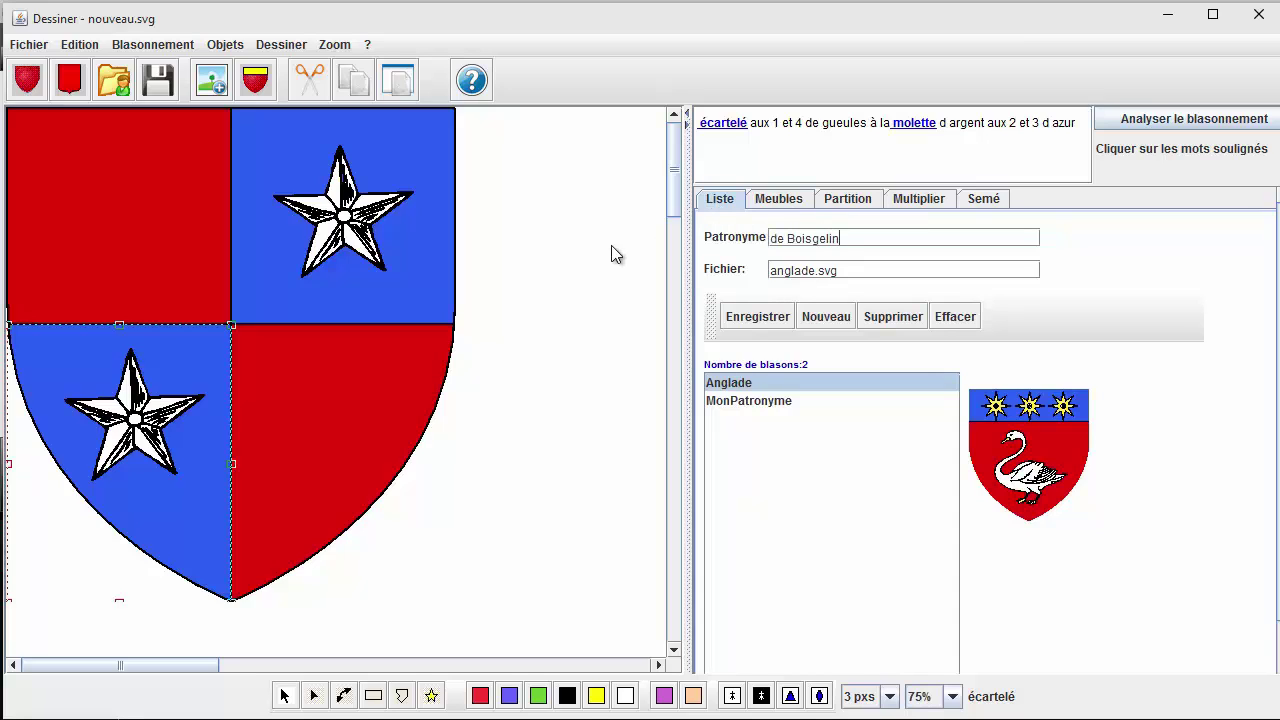
double_click(812, 271)
key("BackSpace")
type("Boisgelin")
left_click(757, 317)
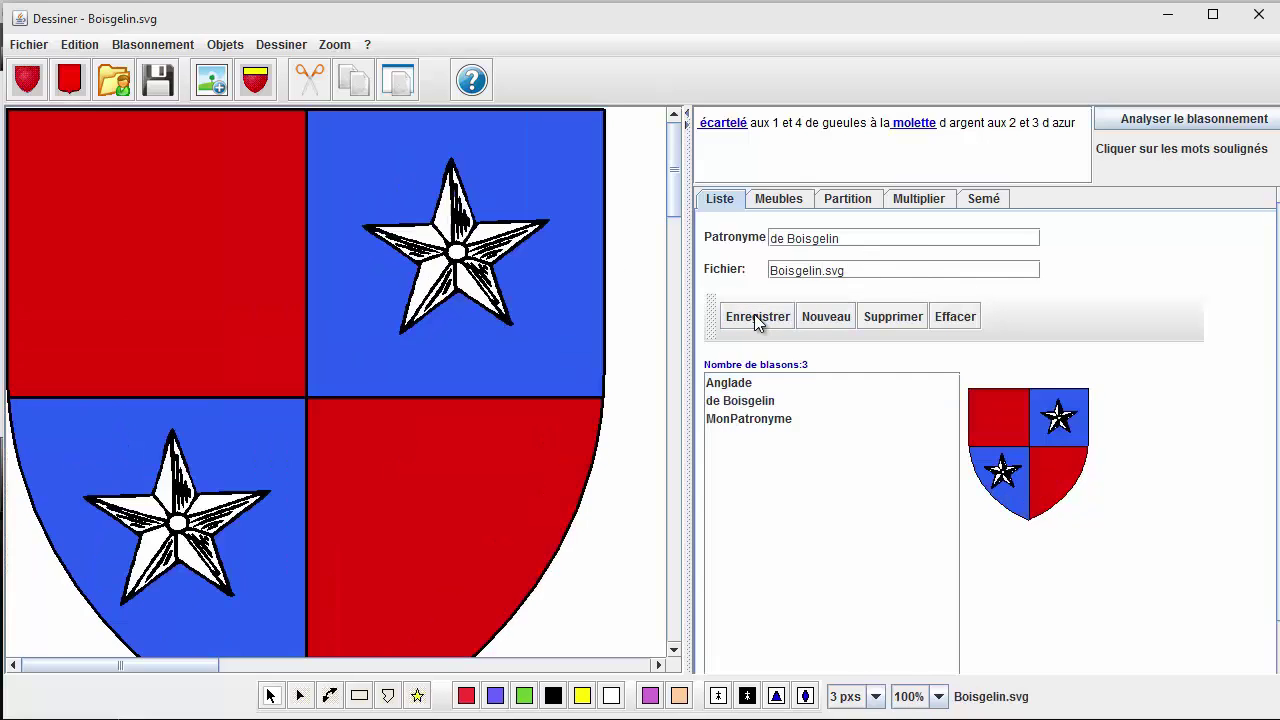
left_click(731, 408)
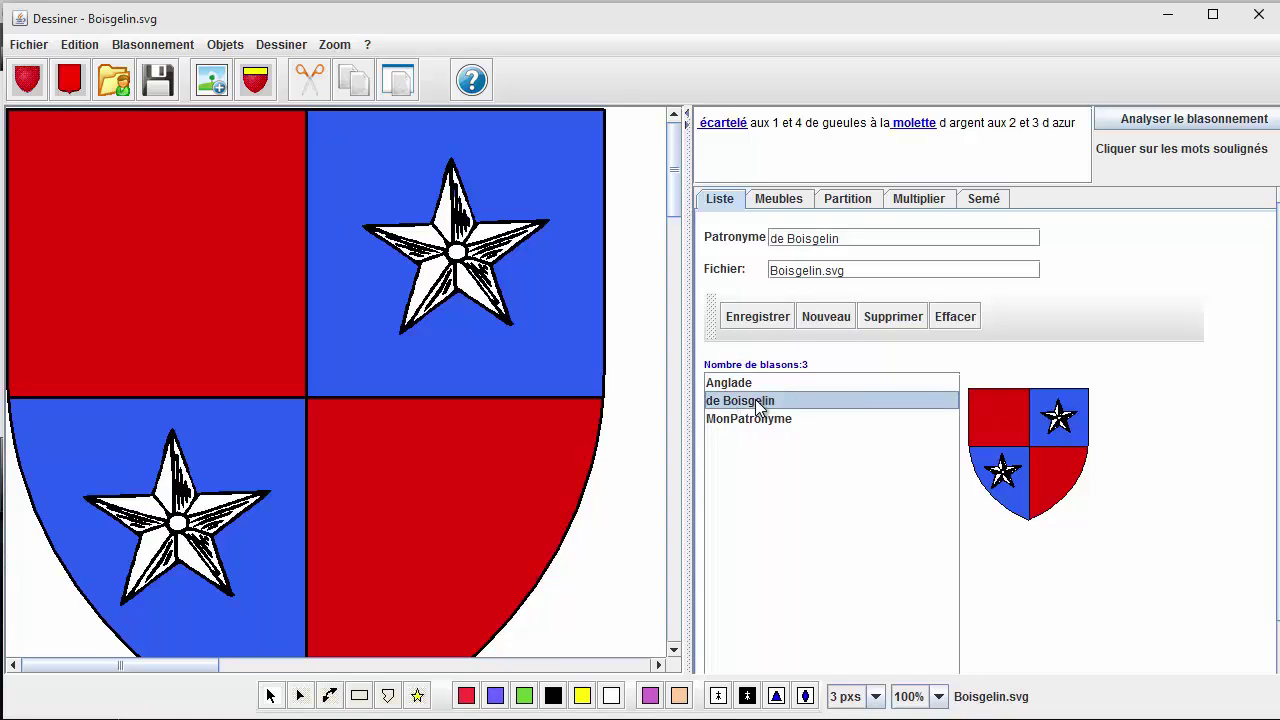
Step: Export the quartered shield as a JPEG named Boisgelin.jpg into the genheral "images" folder
left_click(35, 46)
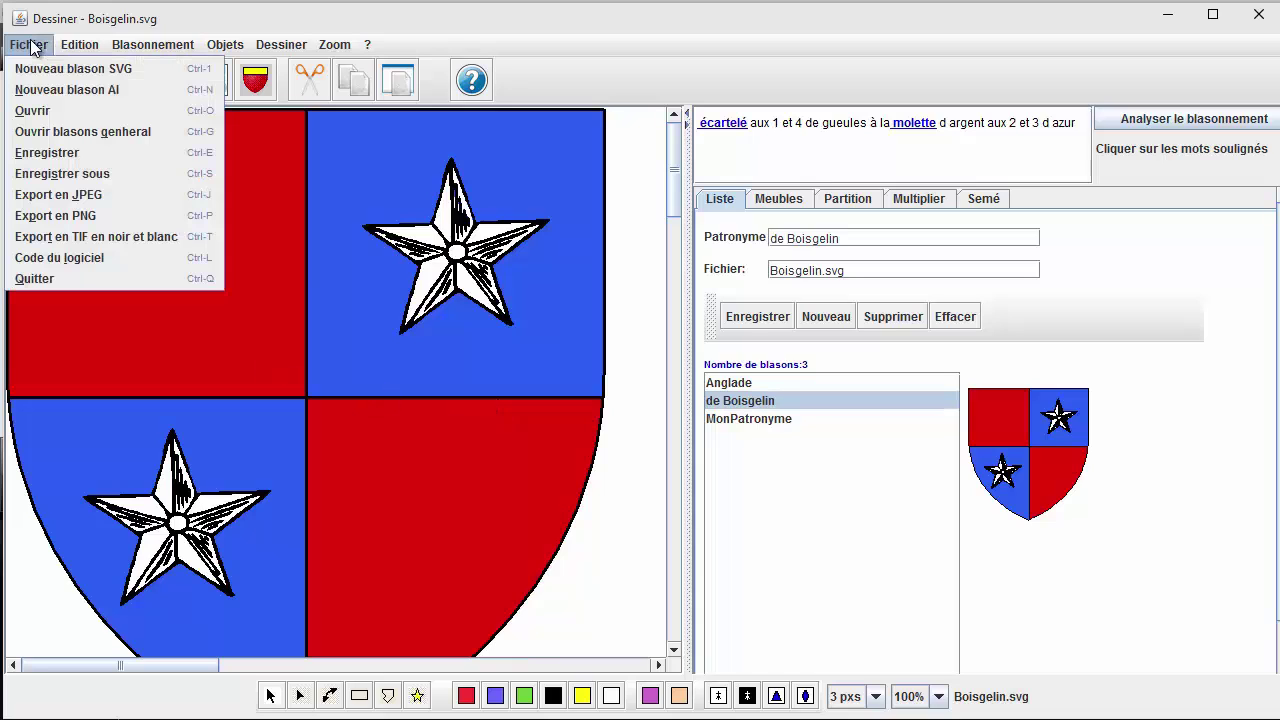
left_click(40, 196)
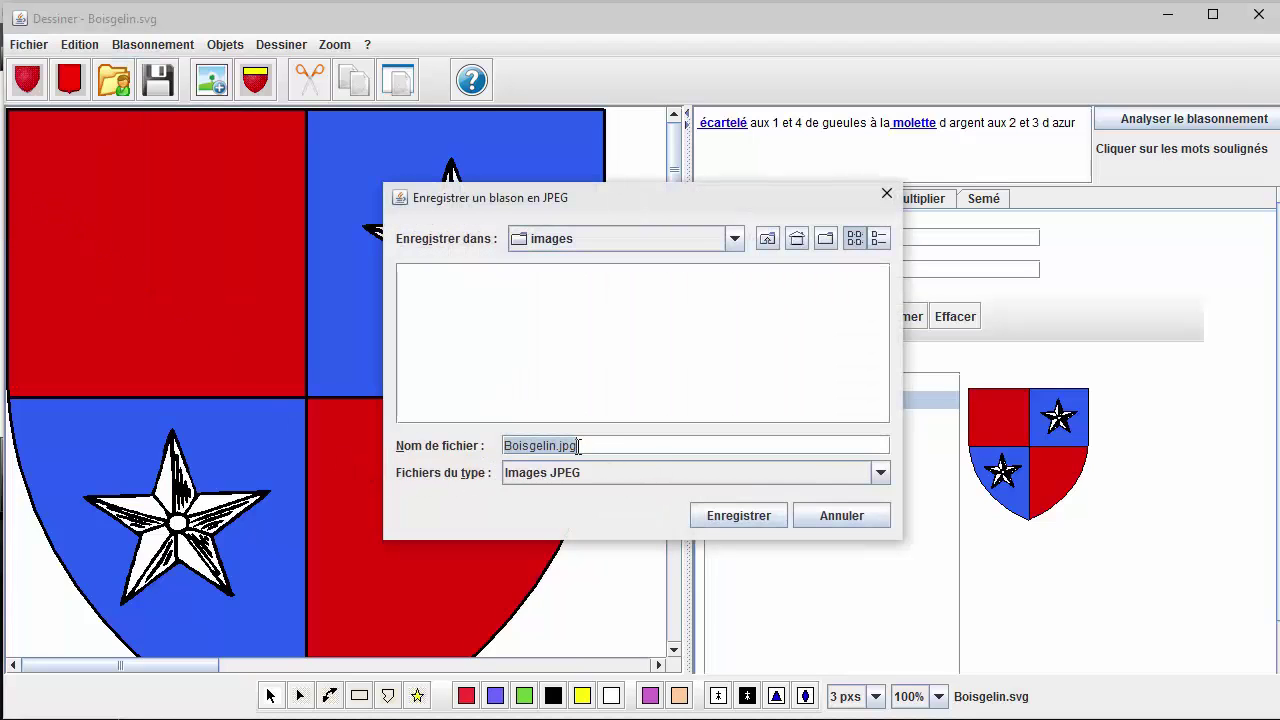
left_click(735, 240)
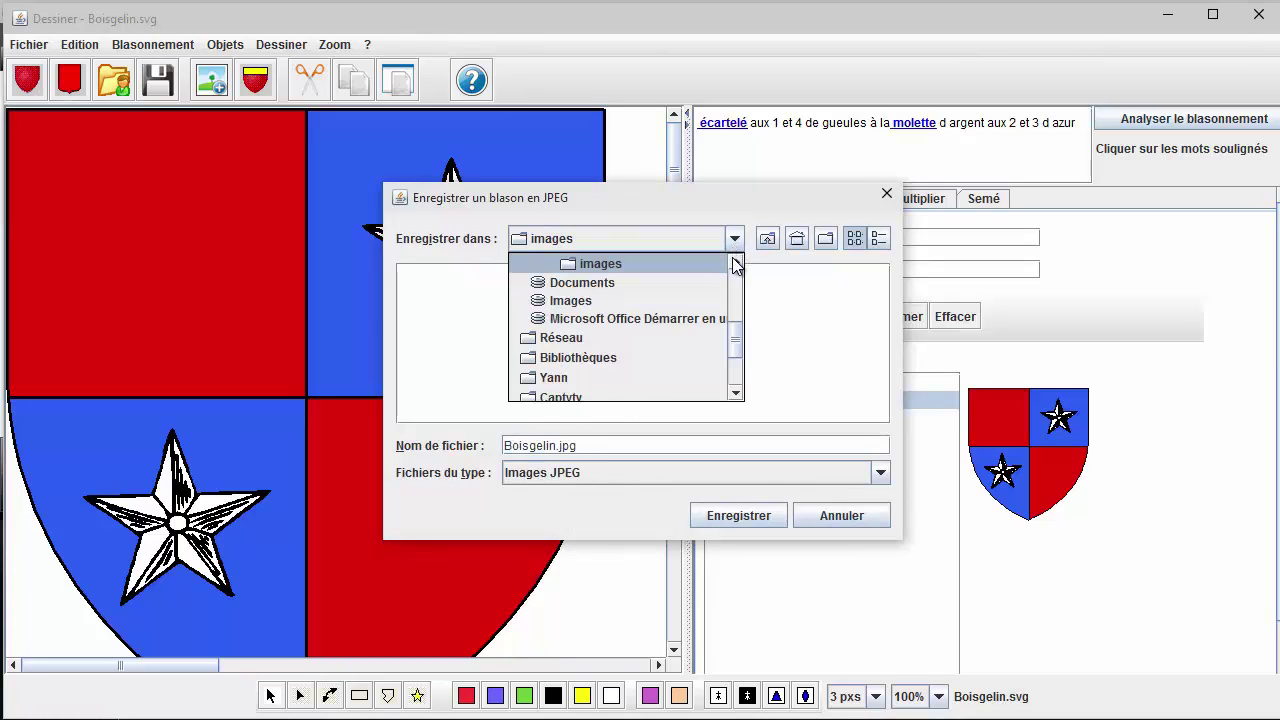
left_click(736, 263)
left_click(736, 263)
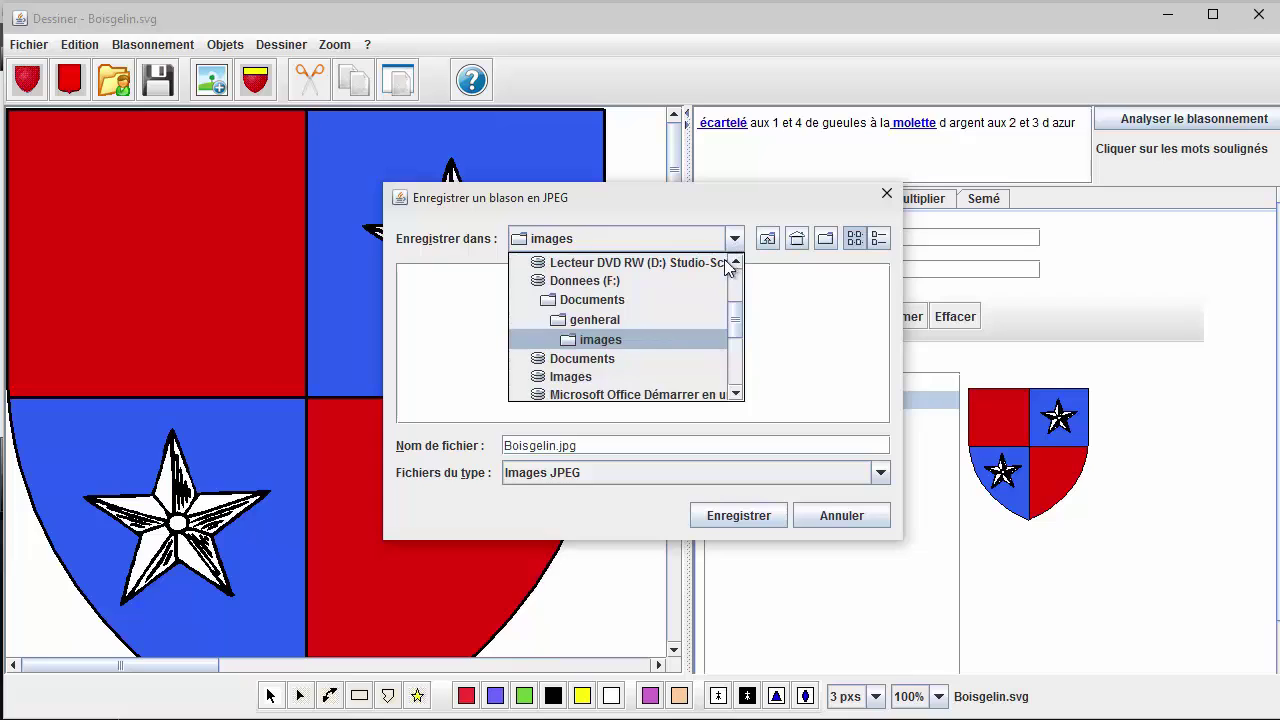
left_click(597, 343)
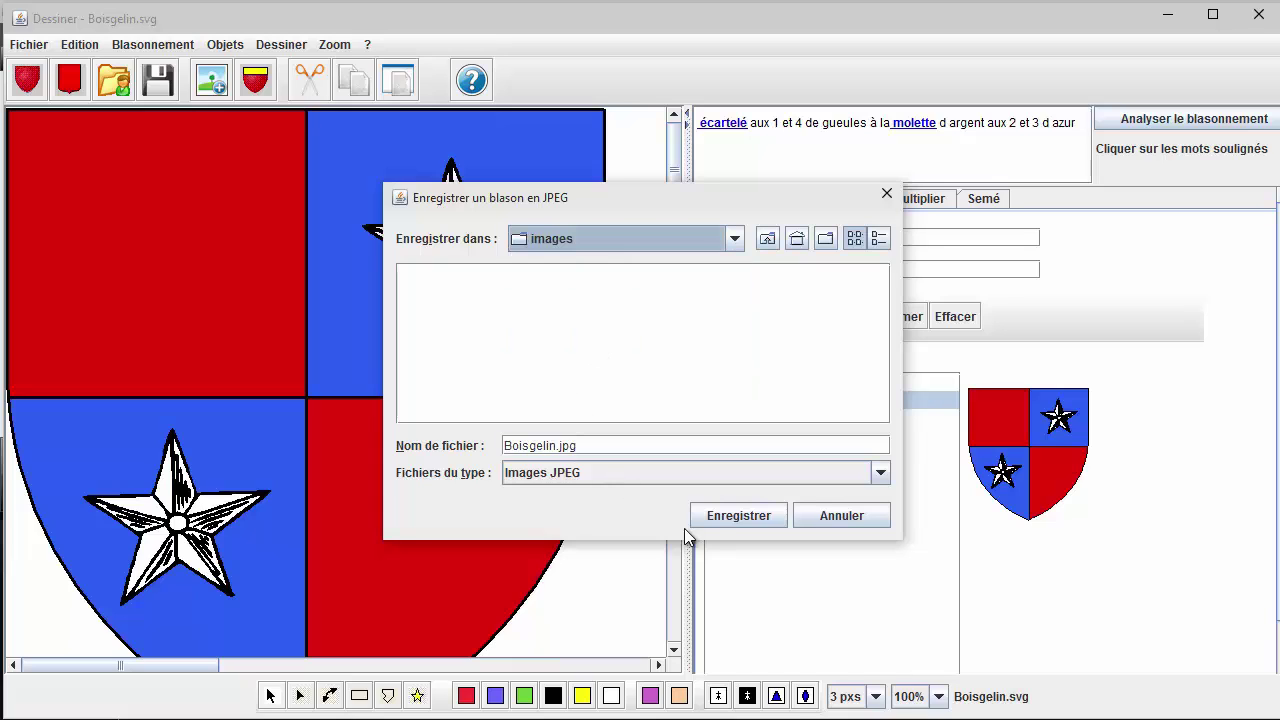
left_click(712, 519)
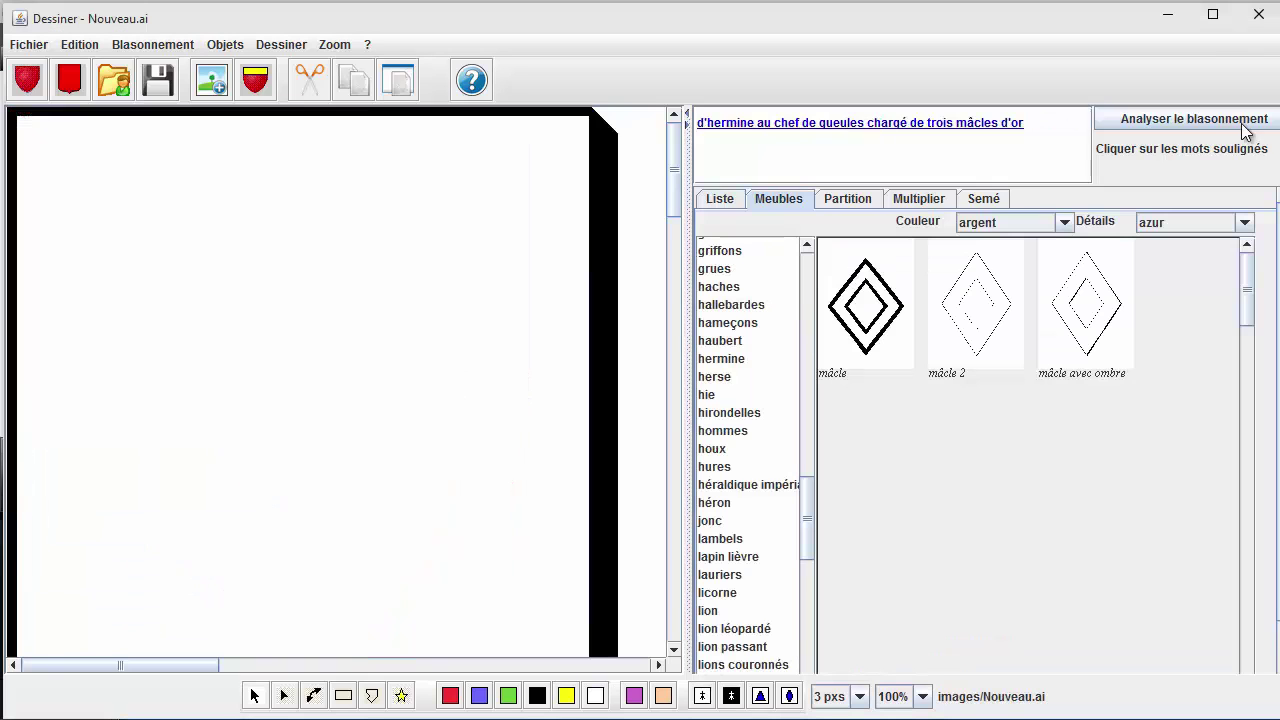
Step: Analyse the blazon with three mâcles, fill the blank shield with ermine and apply a single chef in gueules
left_click(1168, 118)
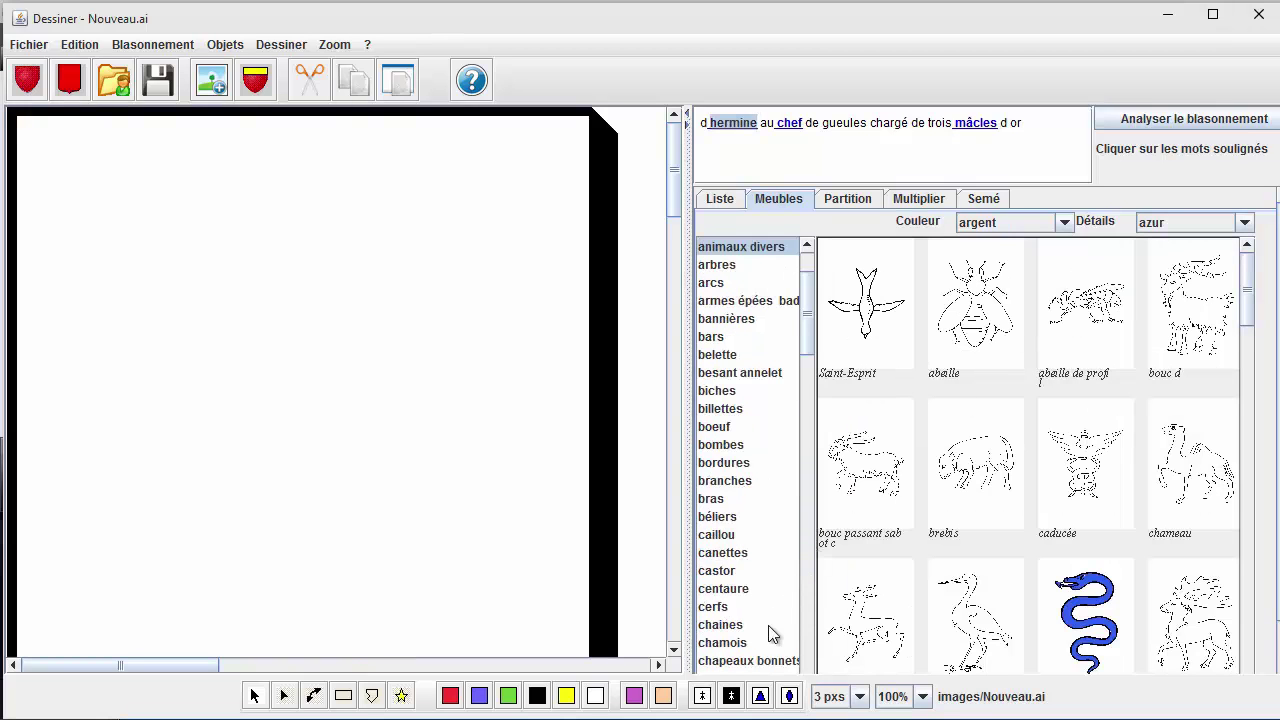
left_click(703, 703)
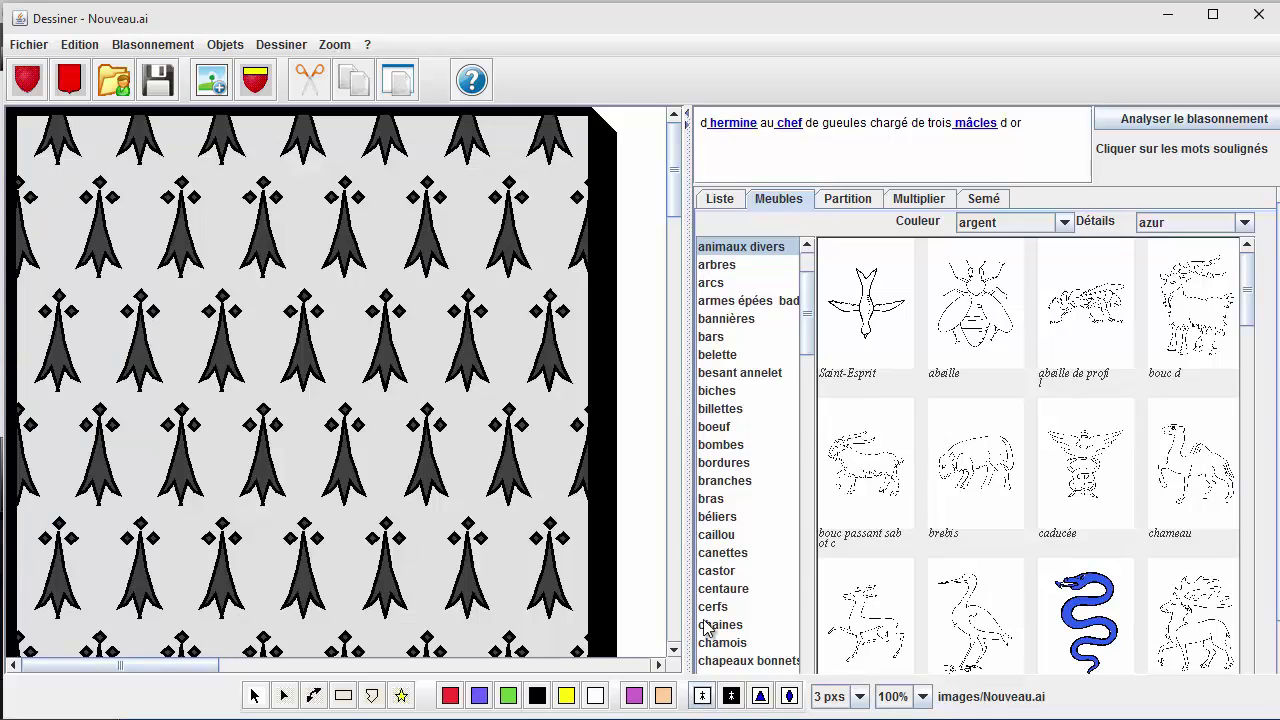
left_click(790, 122)
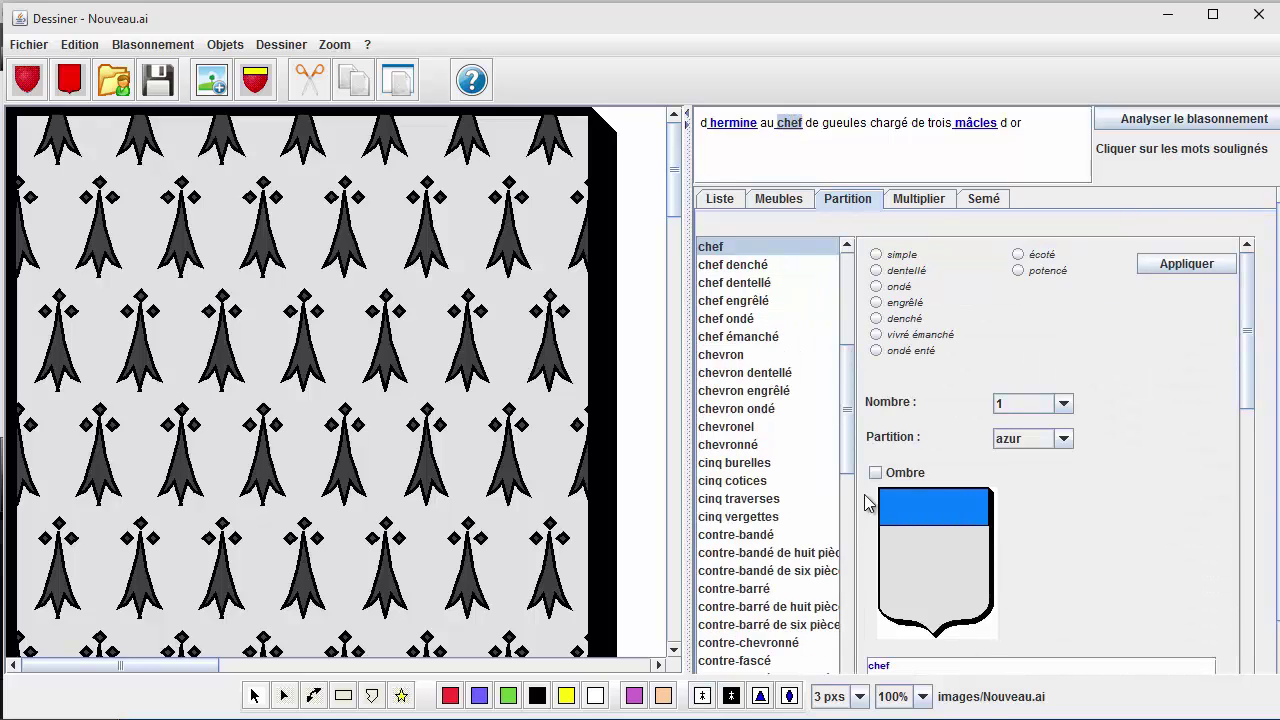
left_click(1065, 440)
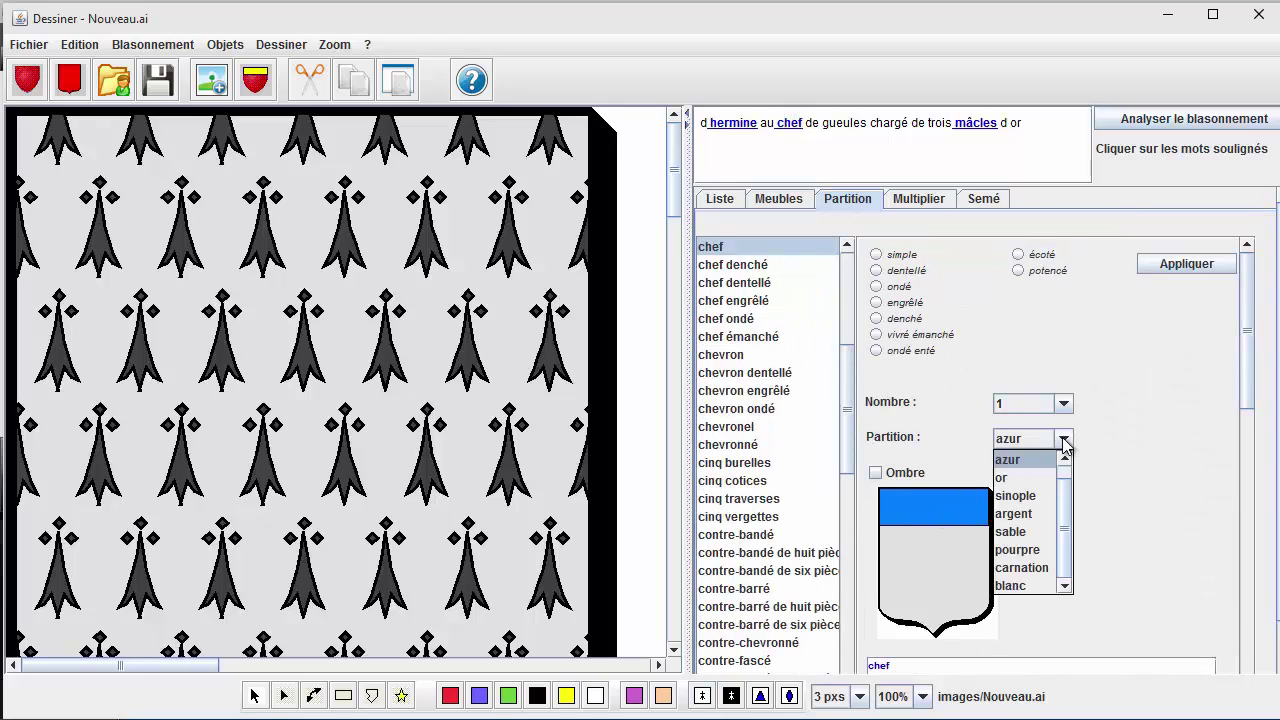
scroll(1050, 490, "up", 1)
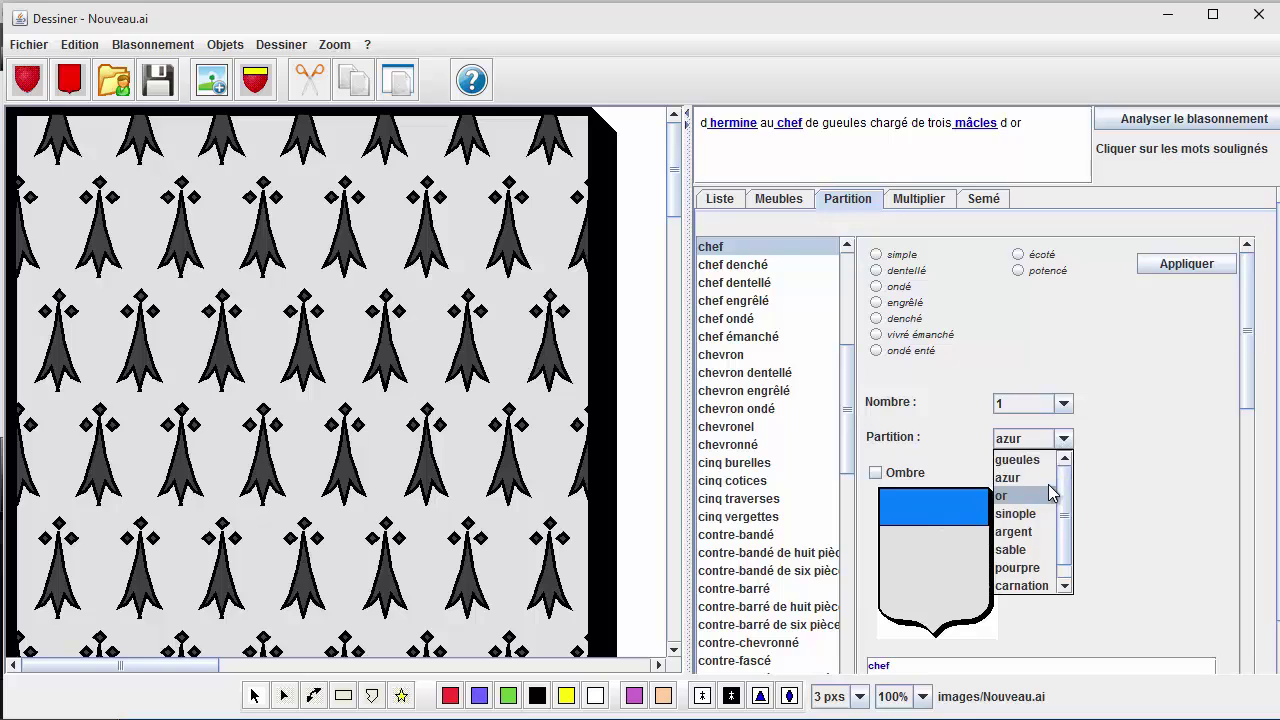
left_click(1035, 462)
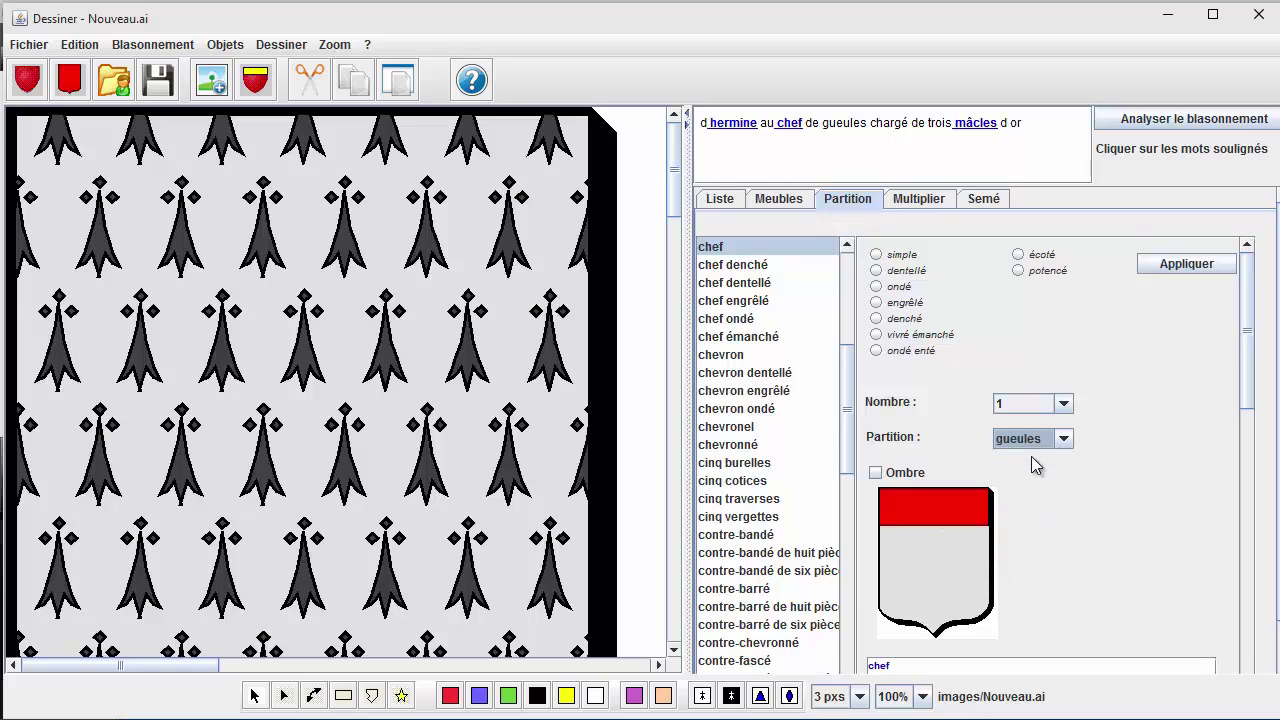
left_click(1155, 263)
Step: Insert the "mâcle" charge in or and multiply it into a row of three across the red chef
left_click(969, 131)
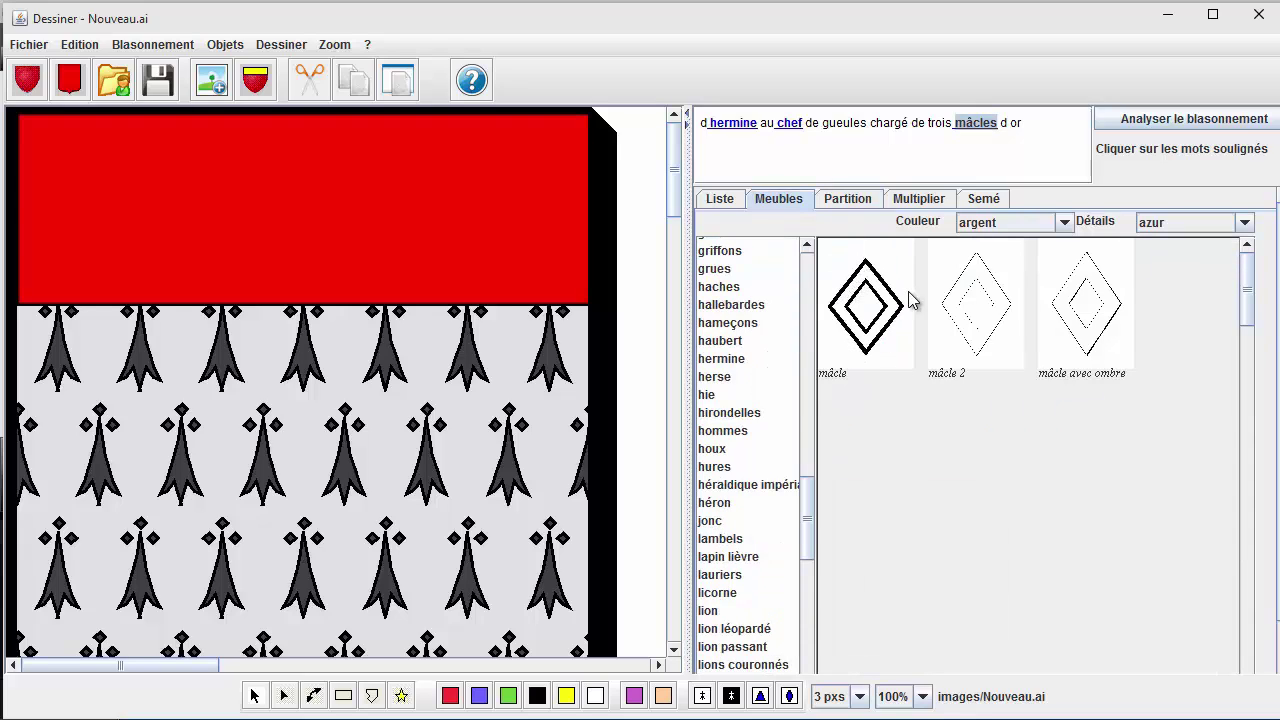
left_click(1064, 222)
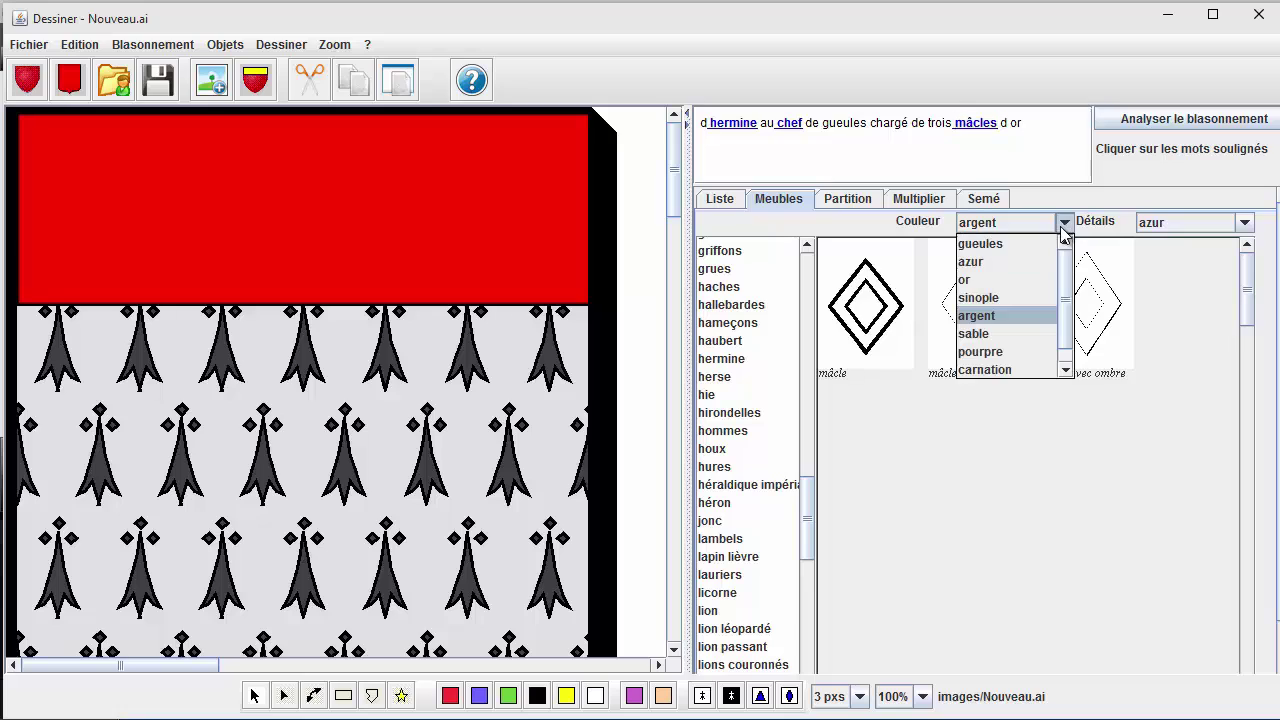
left_click(966, 280)
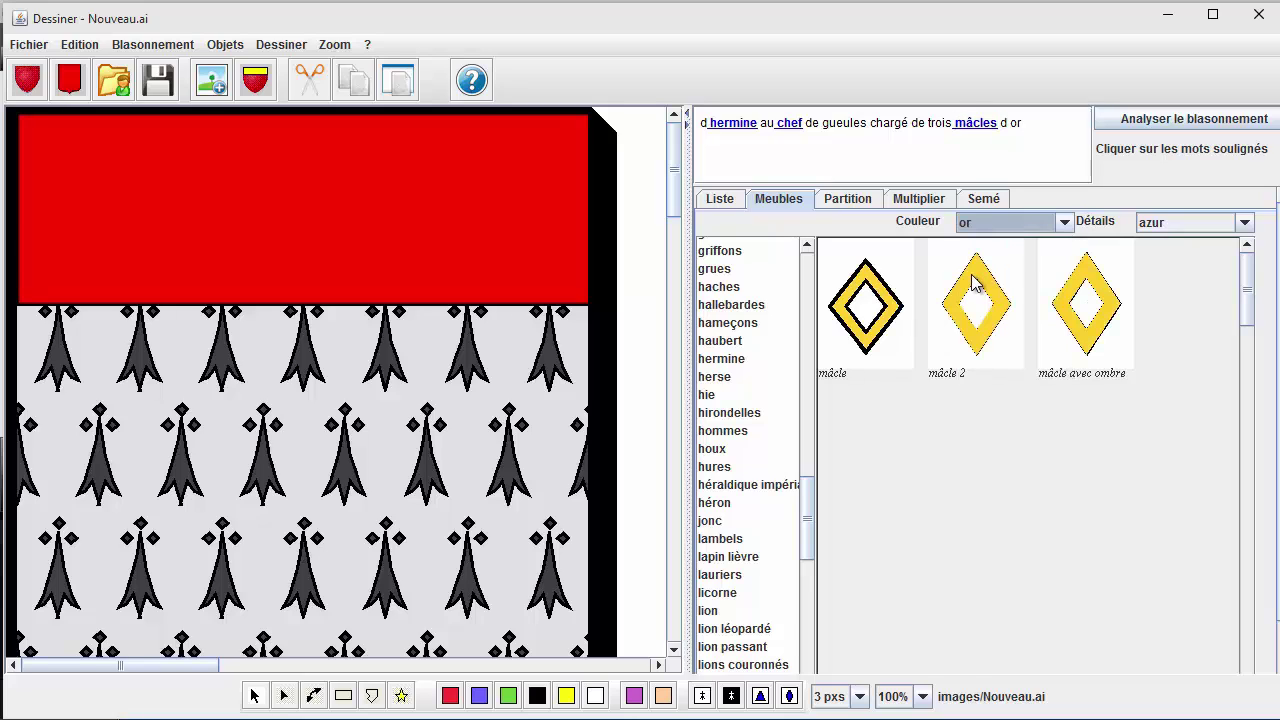
left_click(871, 310)
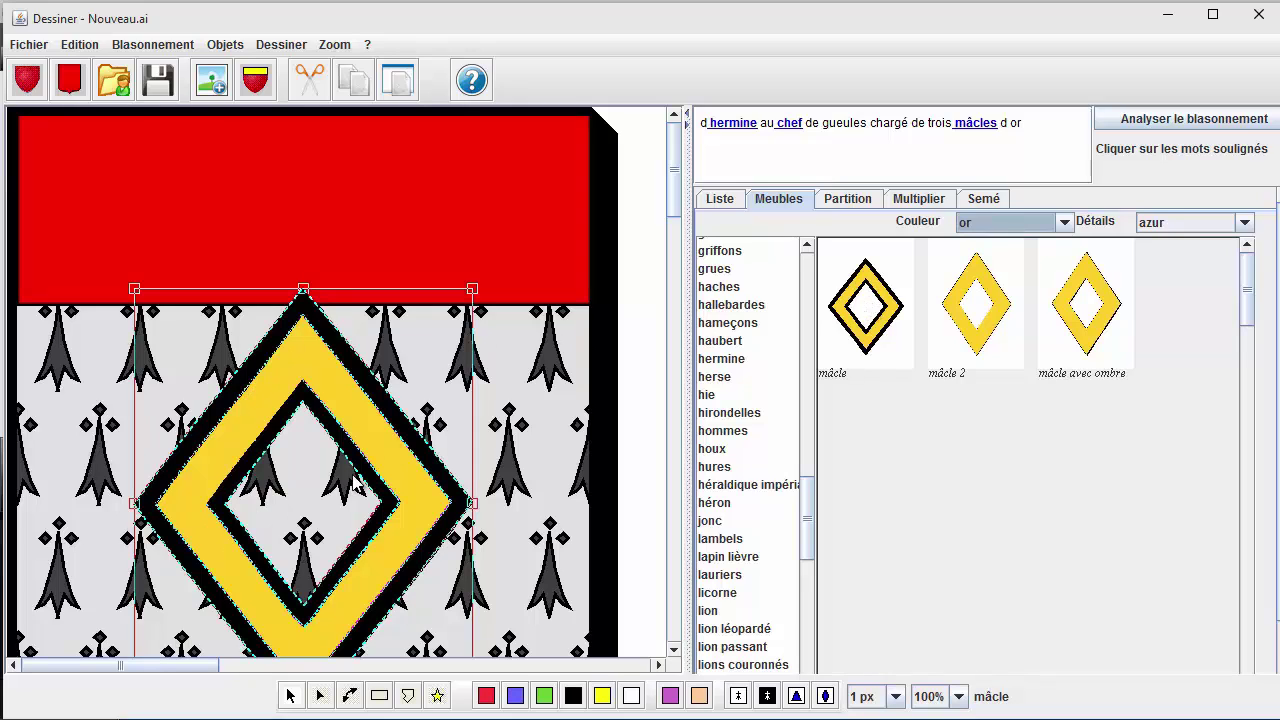
left_click(936, 200)
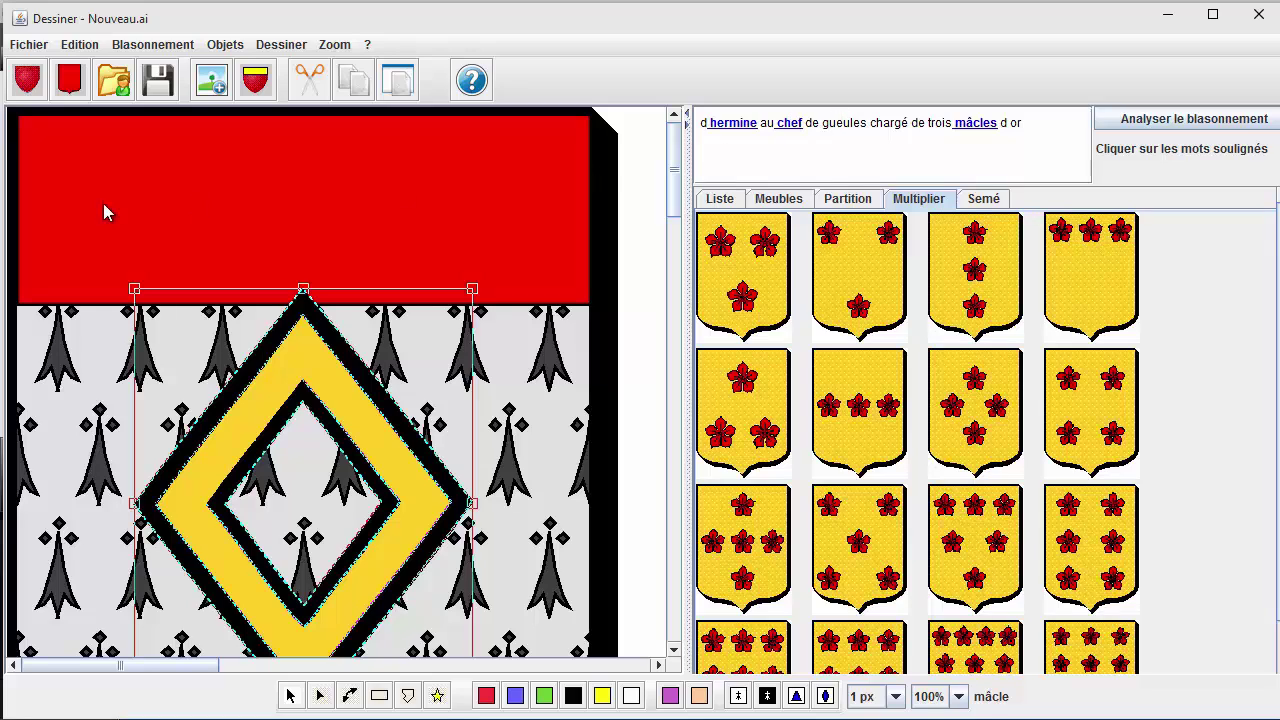
left_click(1105, 233)
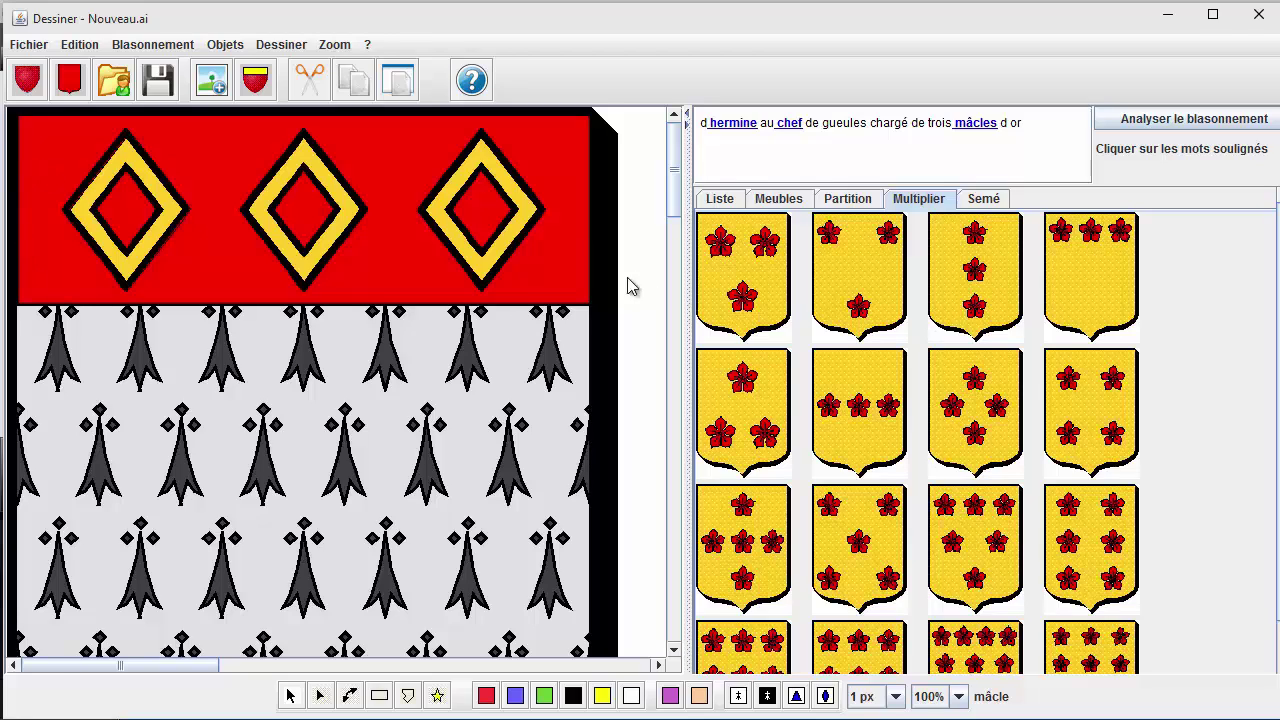
Step: Save the ermine shield to the list with the patronyme "de Boisboissel" and the file name de_boisboissel.ai
left_click(967, 700)
left_click(928, 719)
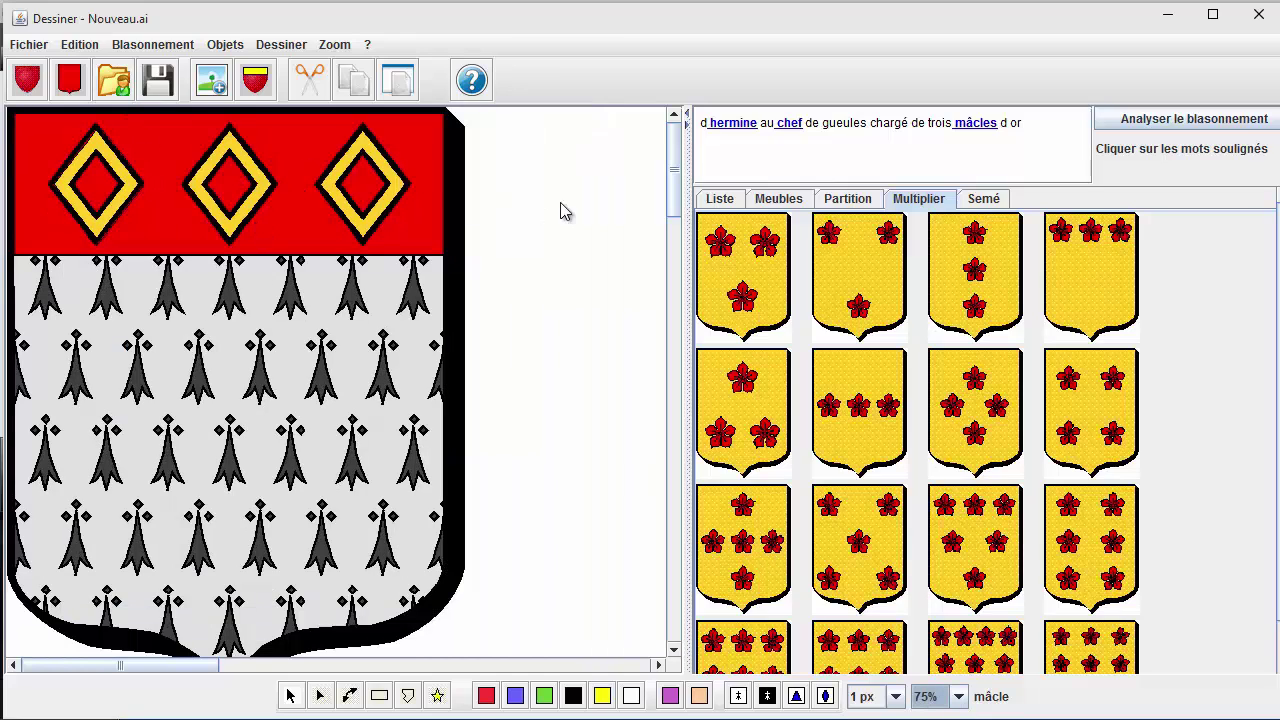
left_click(720, 199)
left_click_drag(843, 240, 583, 251)
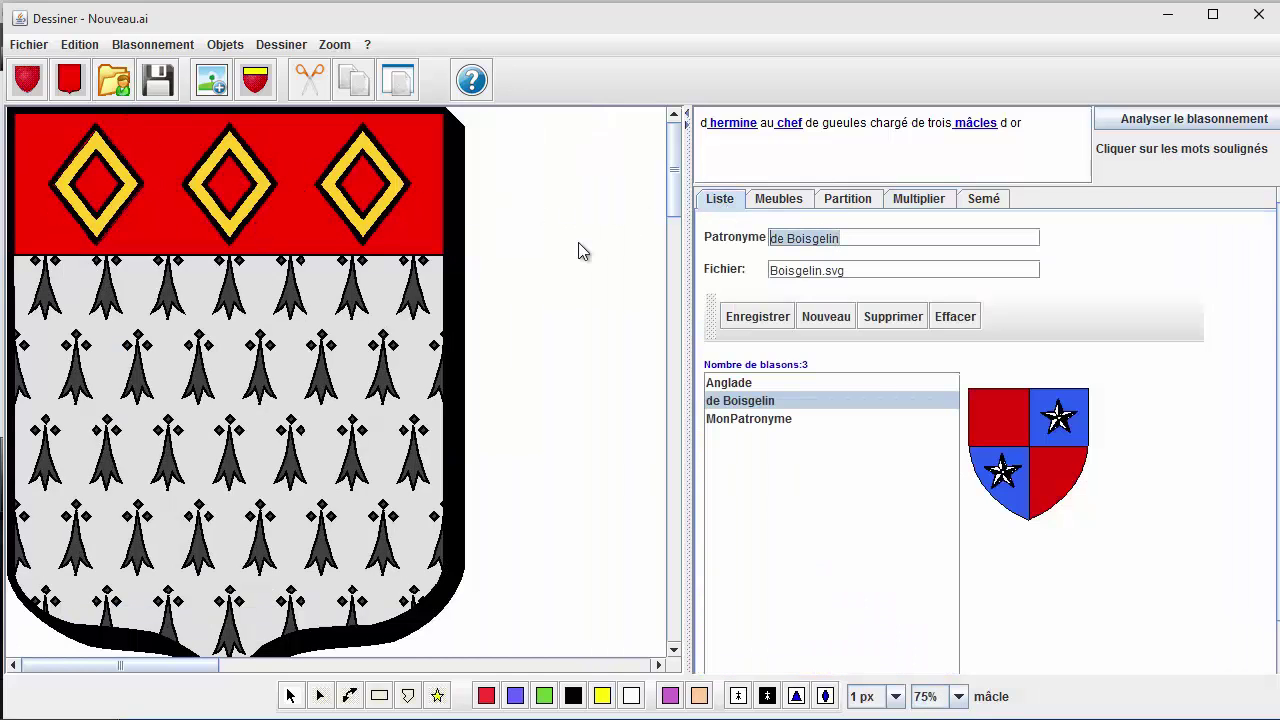
left_click_drag(787, 238, 895, 240)
type("Boisboissel")
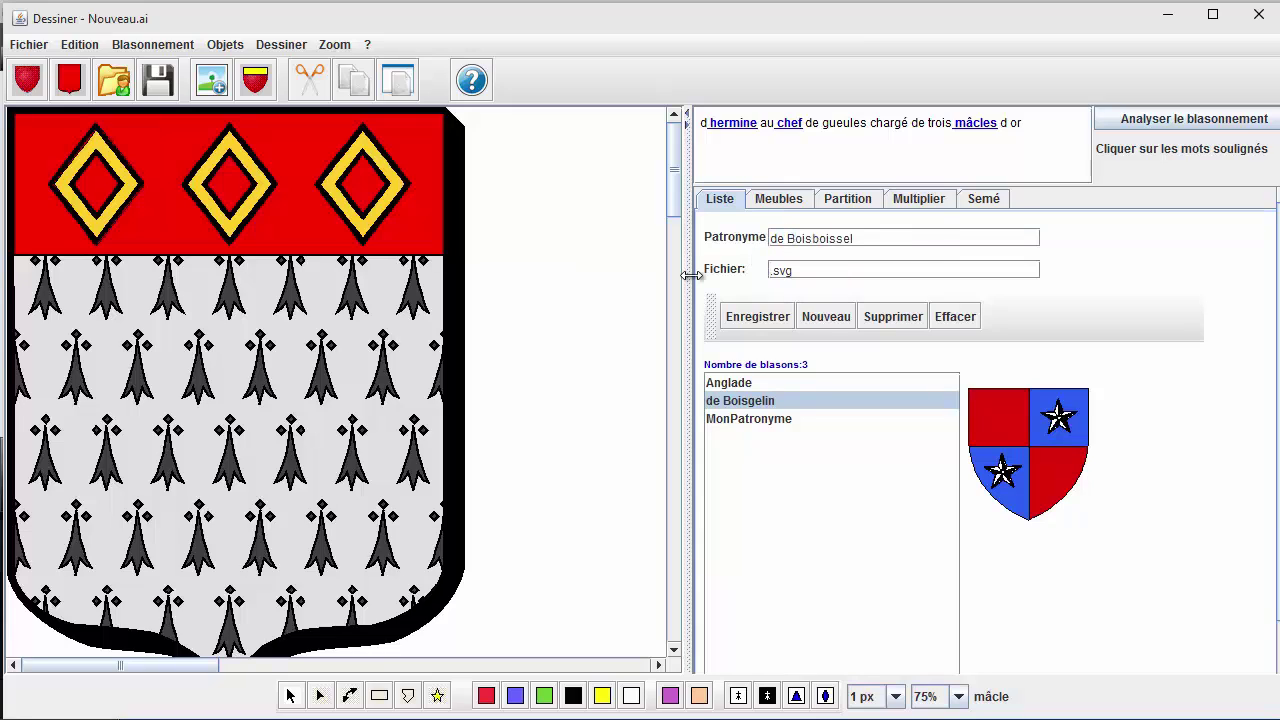
type("Boisboissel")
key("Return")
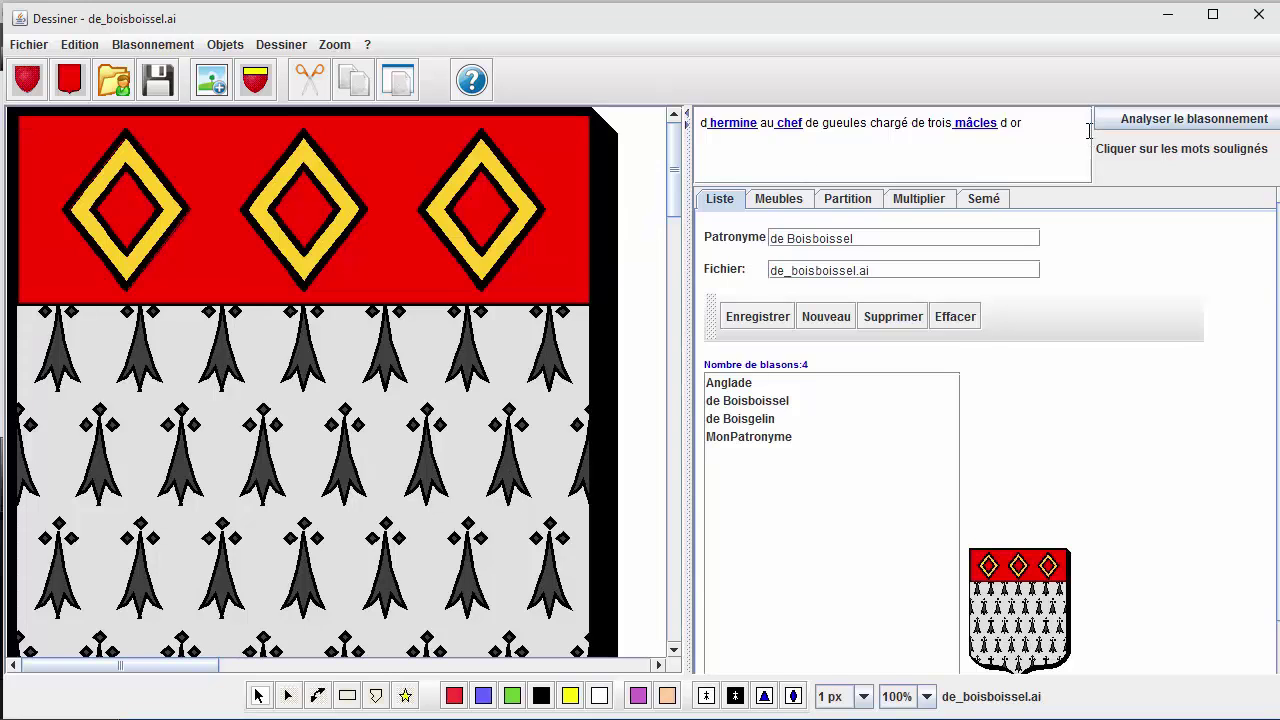
Step: Apply the next blazon's parti division in sinople to the blank shield and fill its right half with red
left_click_drag(1090, 130, 429, 122)
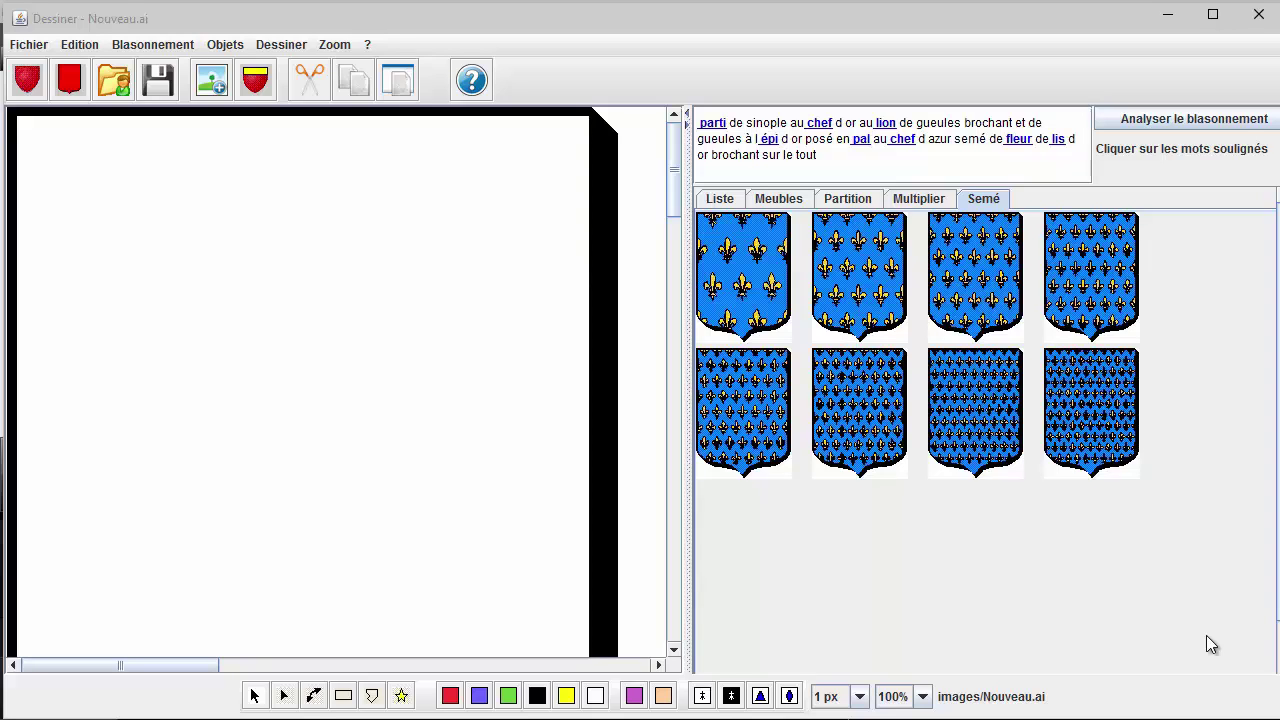
left_click(716, 122)
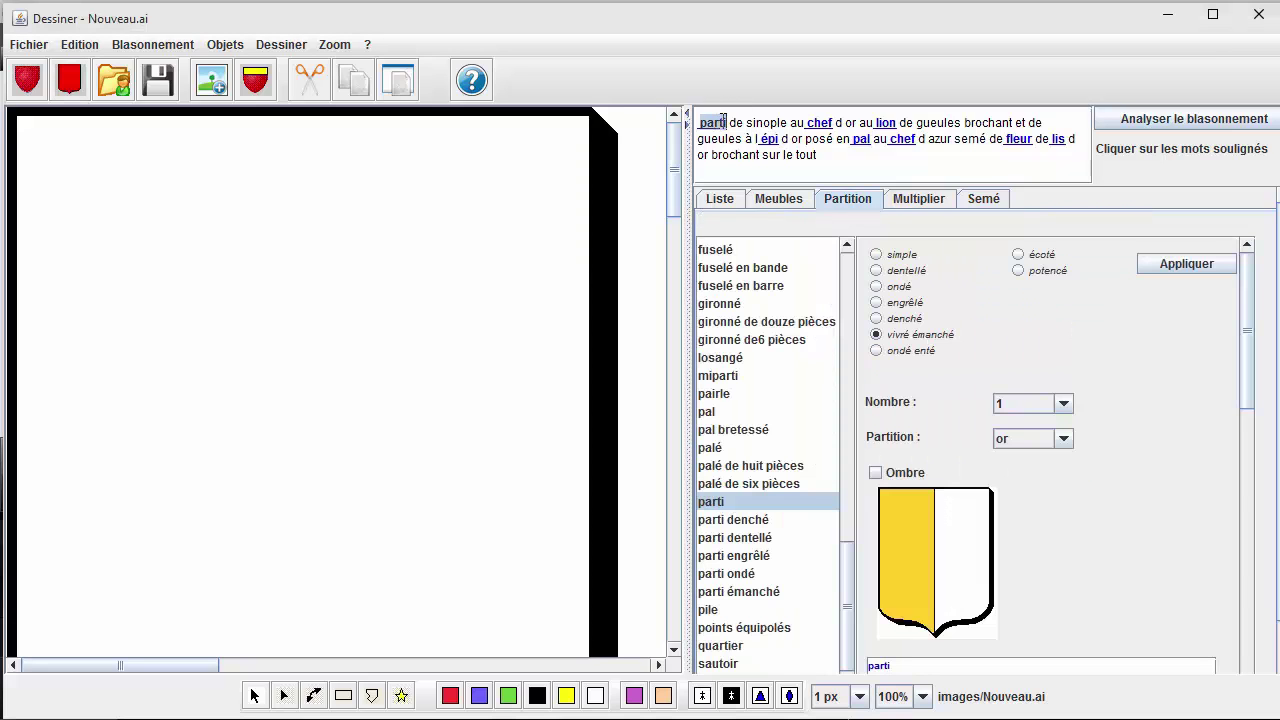
left_click(1063, 439)
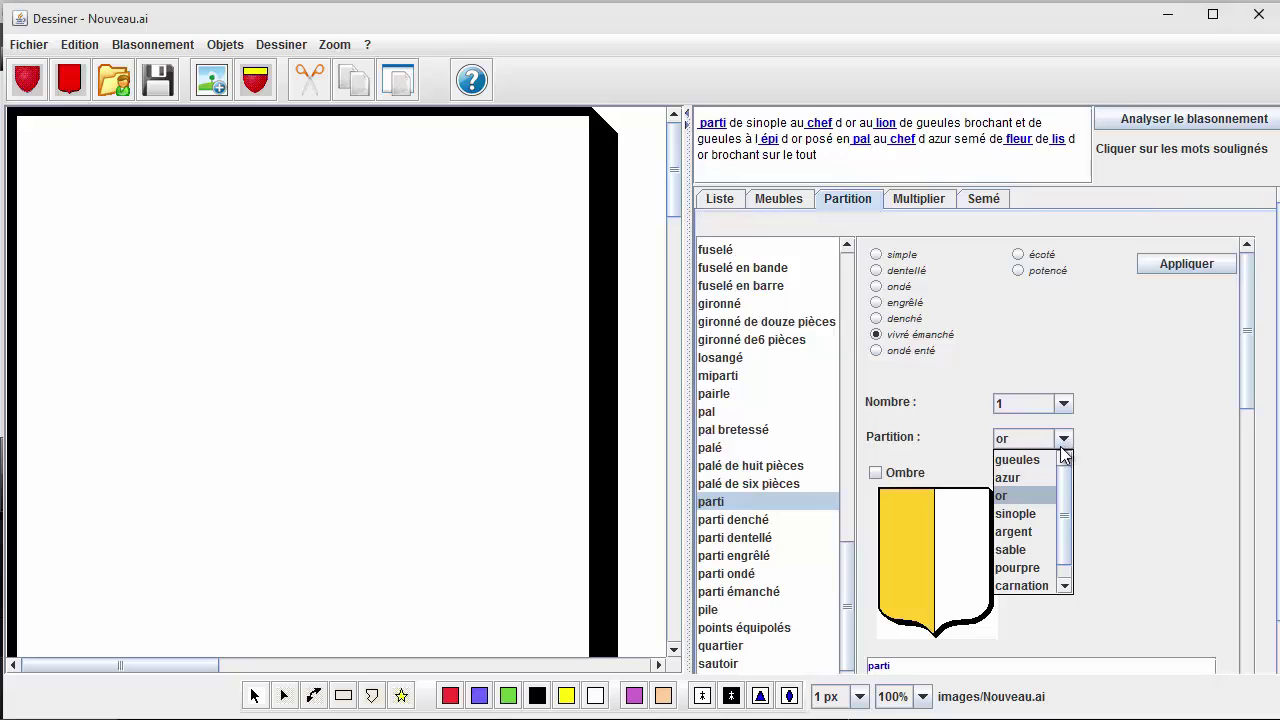
left_click(1035, 514)
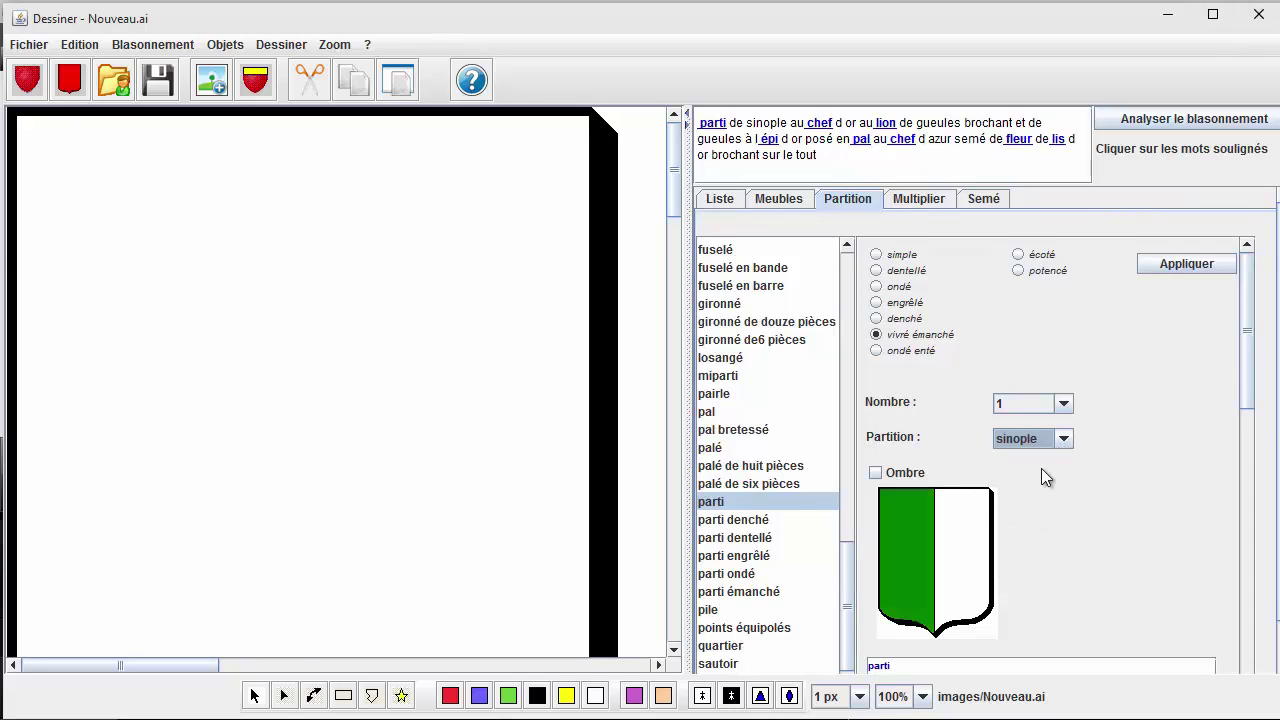
left_click(1165, 264)
left_click(480, 285)
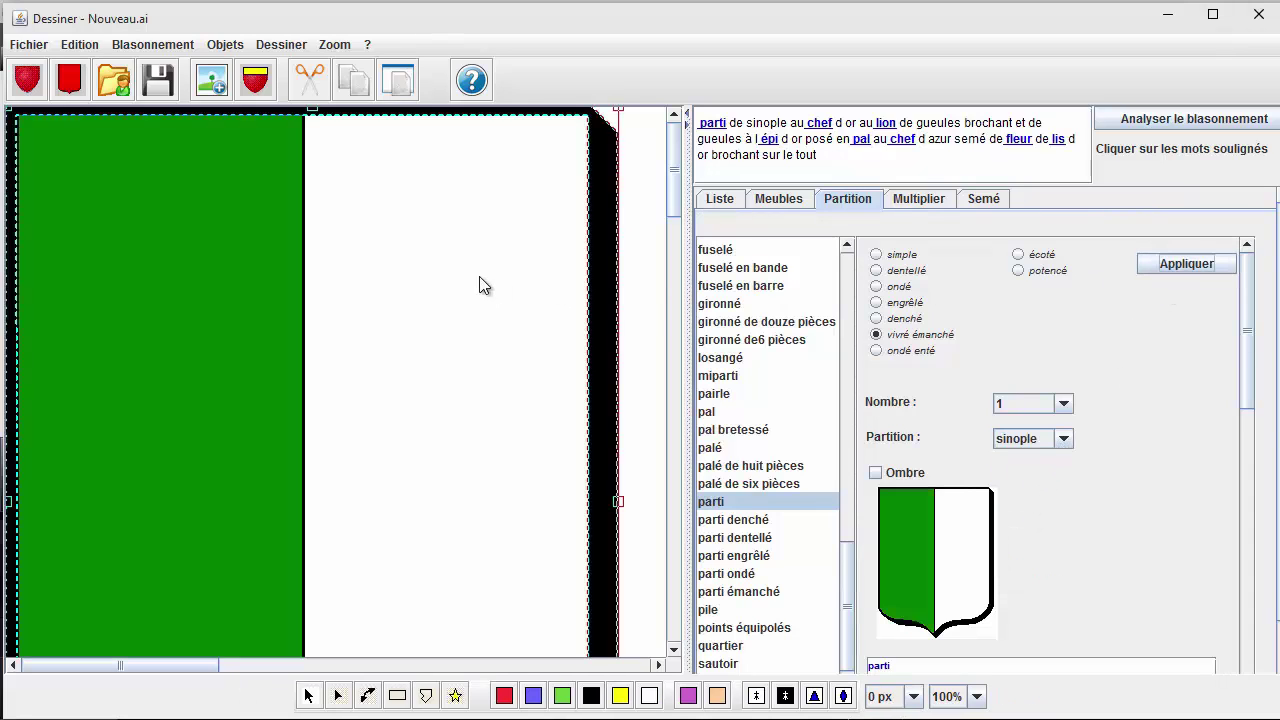
left_click(503, 696)
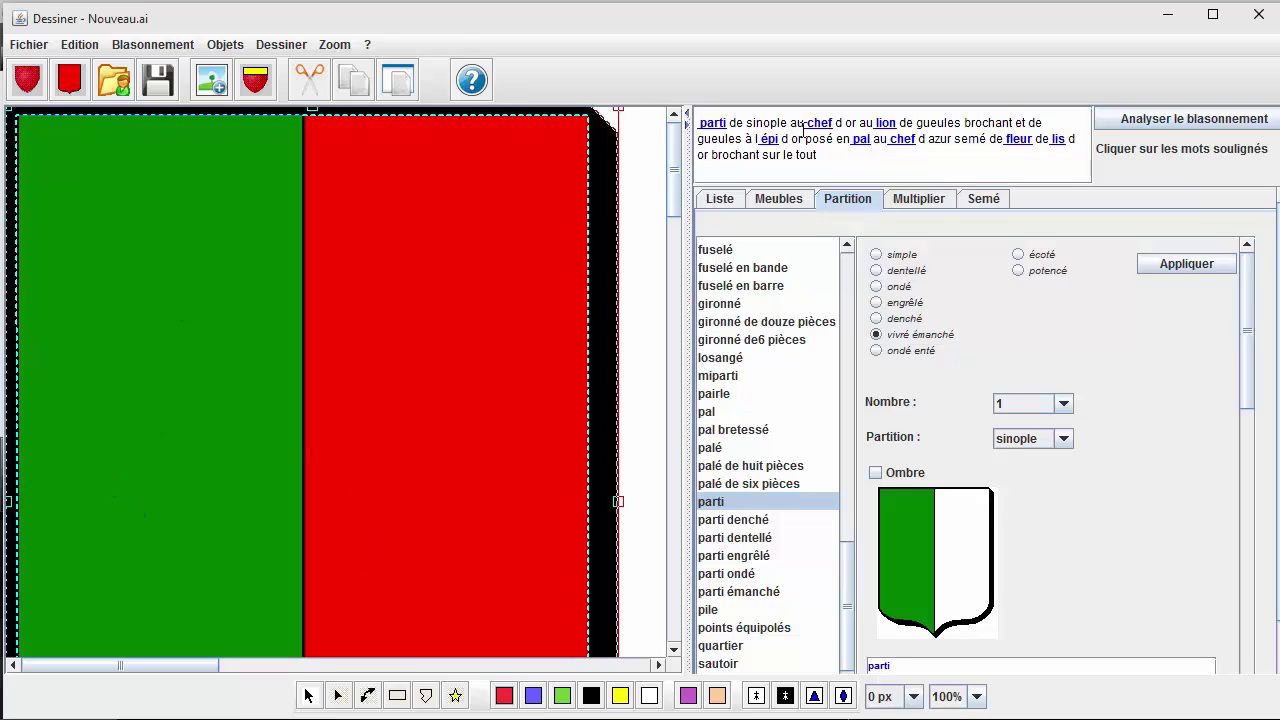
Step: Apply a single chef in azur across the top of the green and red shield
left_click(904, 139)
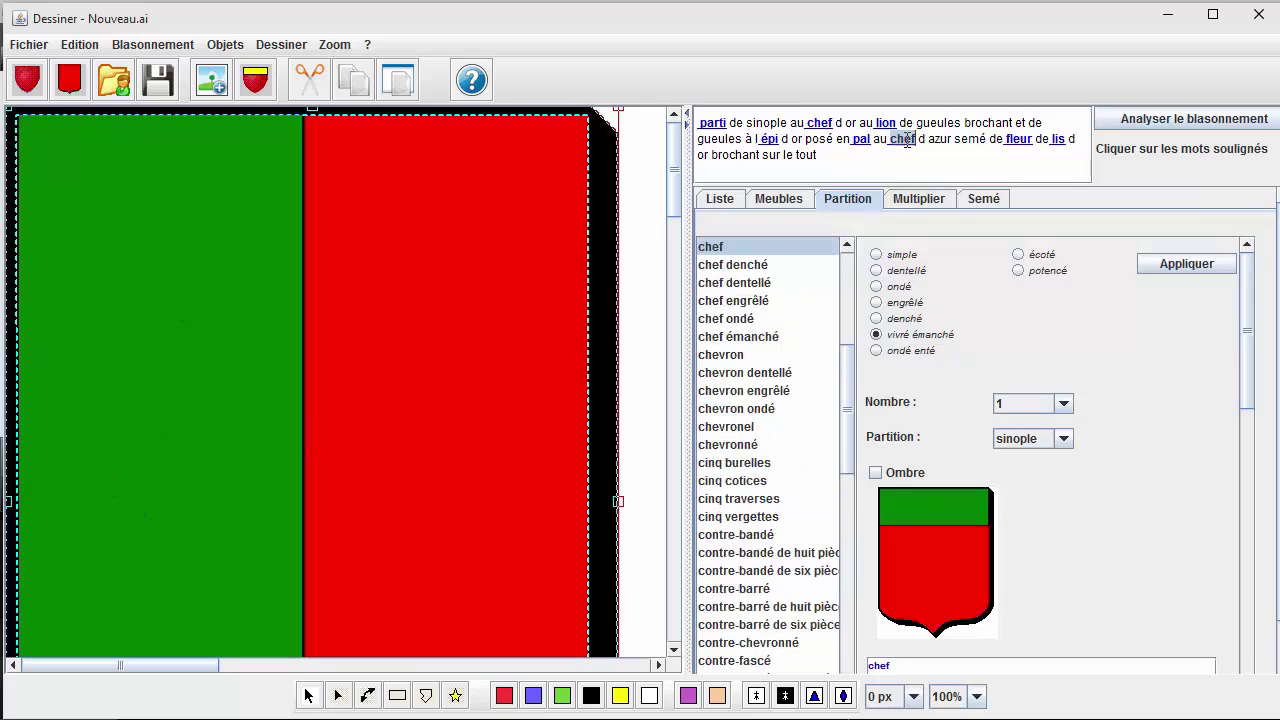
left_click(1062, 438)
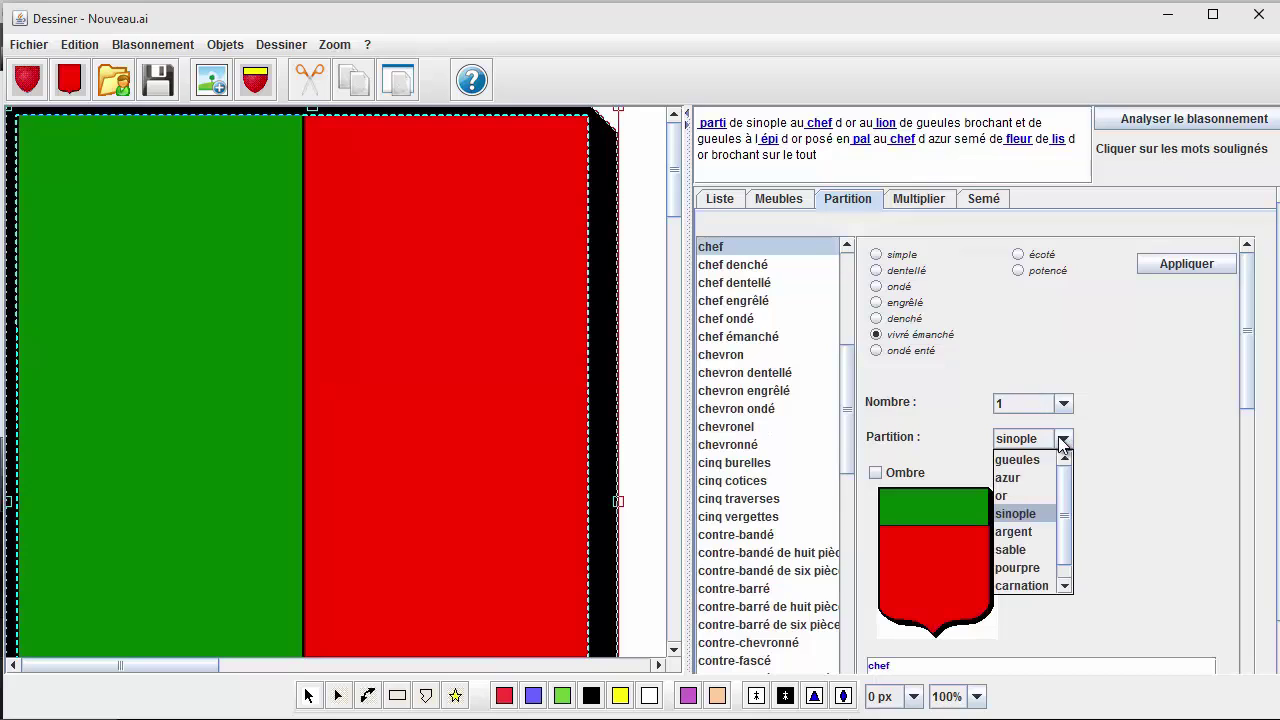
left_click(1030, 487)
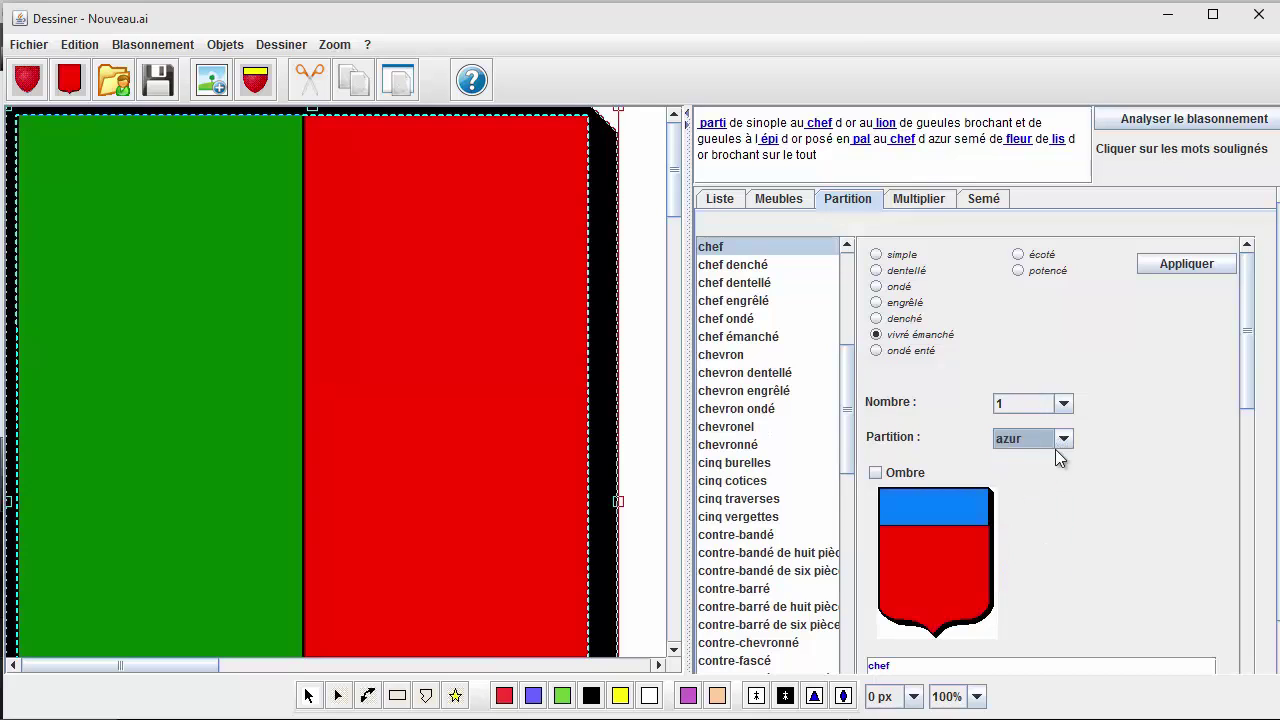
left_click(1152, 266)
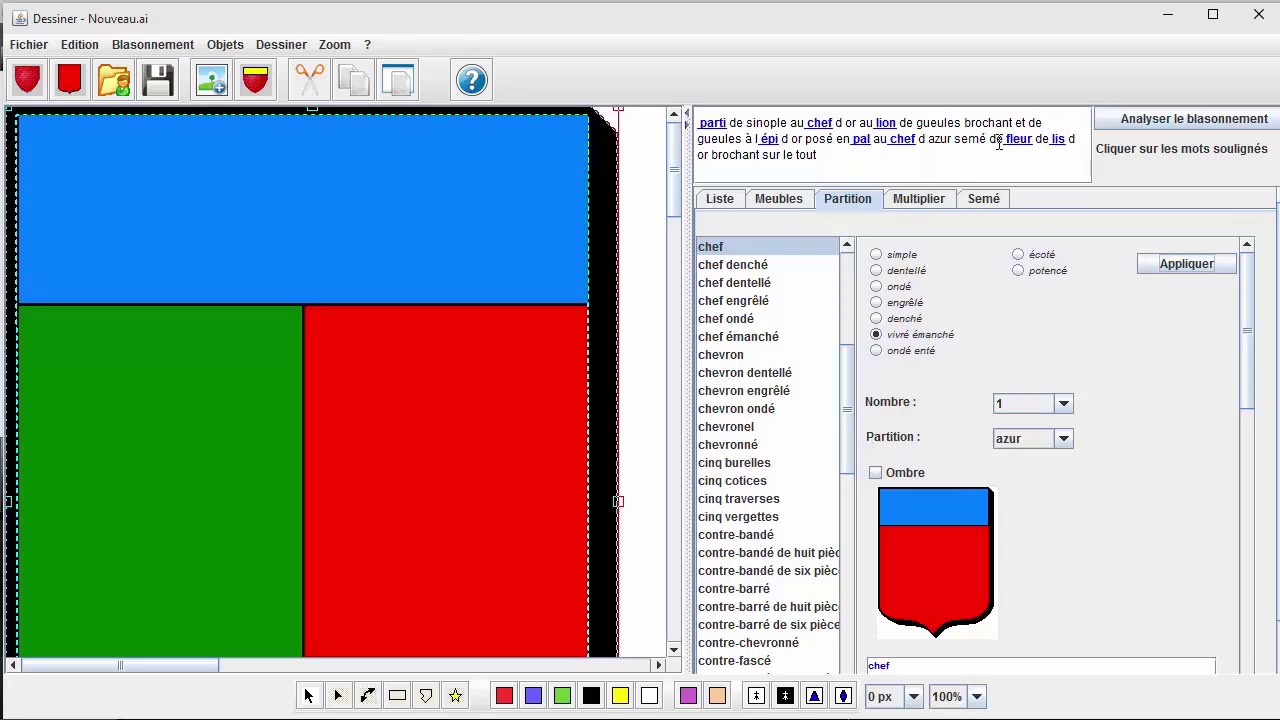
Step: Look up the blazon's lis charge and insert "lis 0" in or on the shield
left_click(1057, 139)
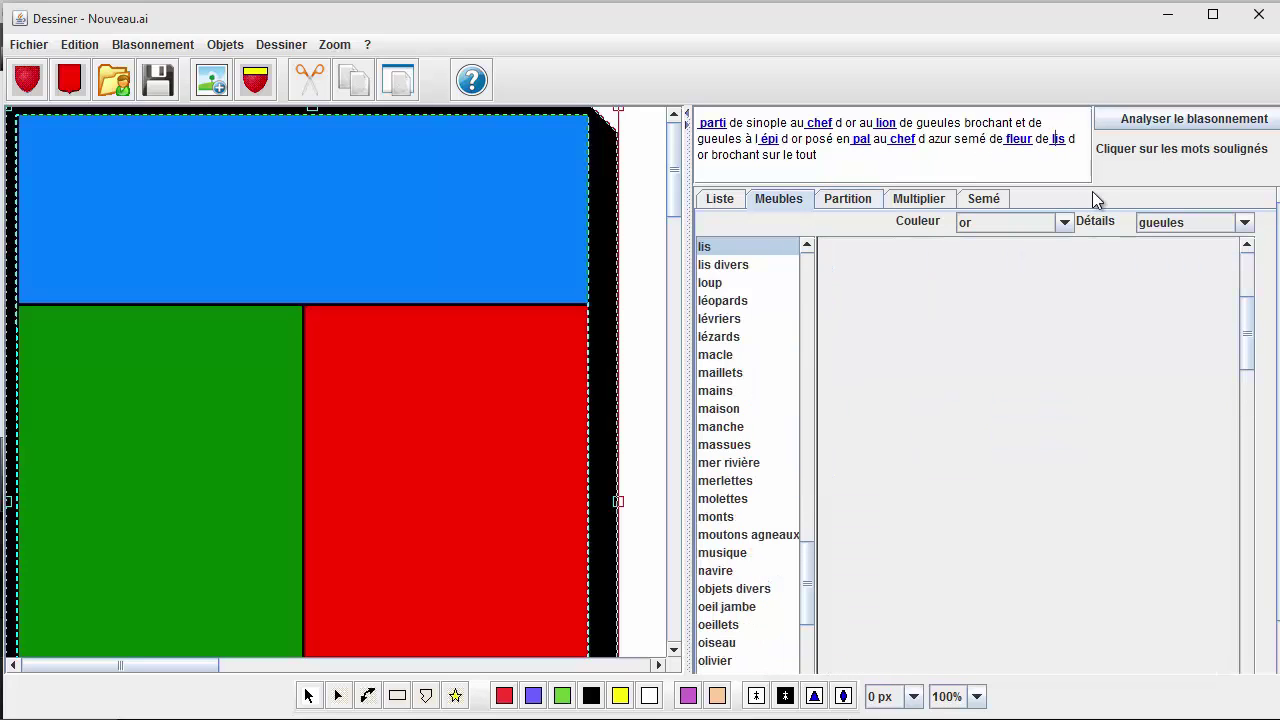
left_click_drag(1246, 320, 1253, 265)
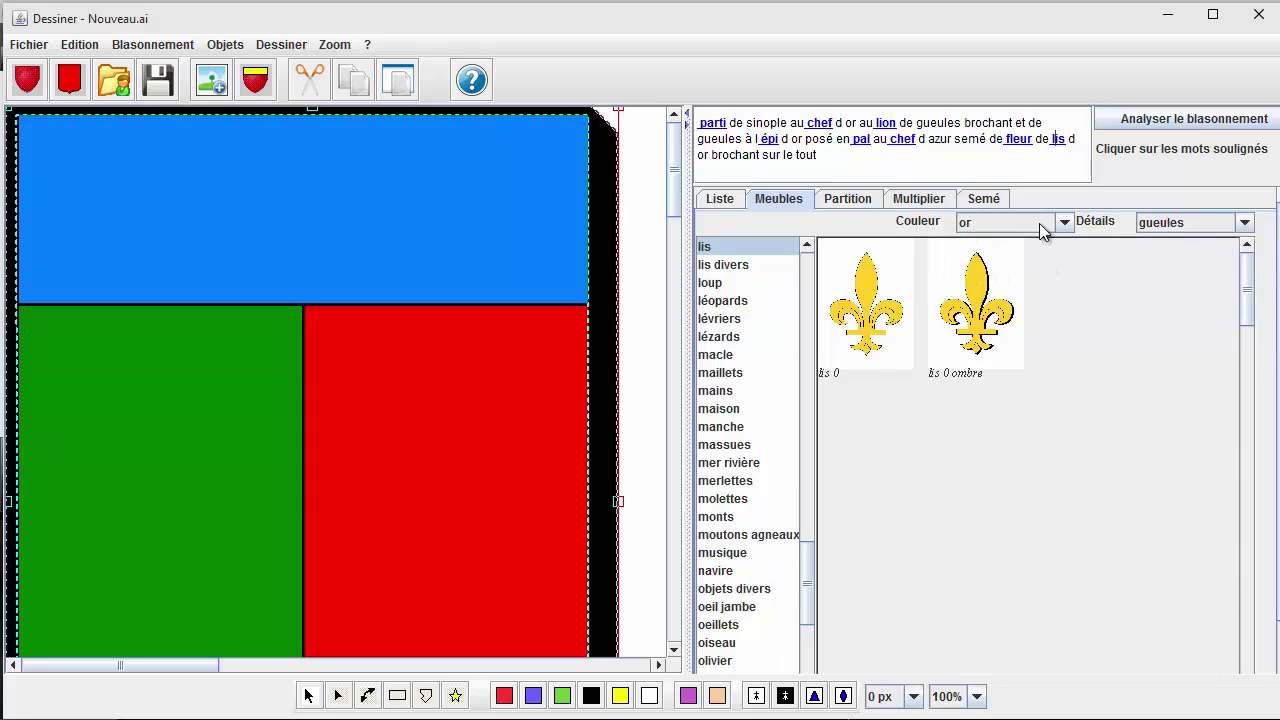
left_click(881, 272)
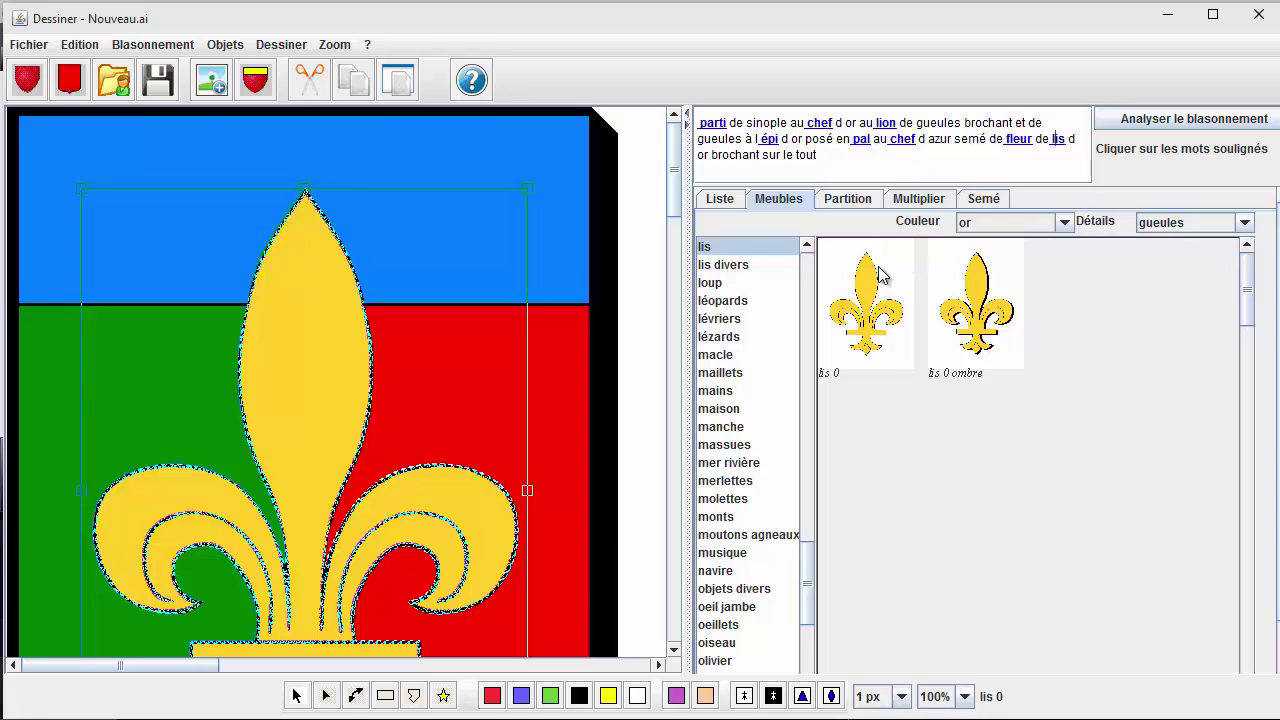
Step: Apply the fifth semé pattern of gold fleurs-de-lis to the shield and delete the fleurs-de-lis lying below the blue chef
left_click(982, 200)
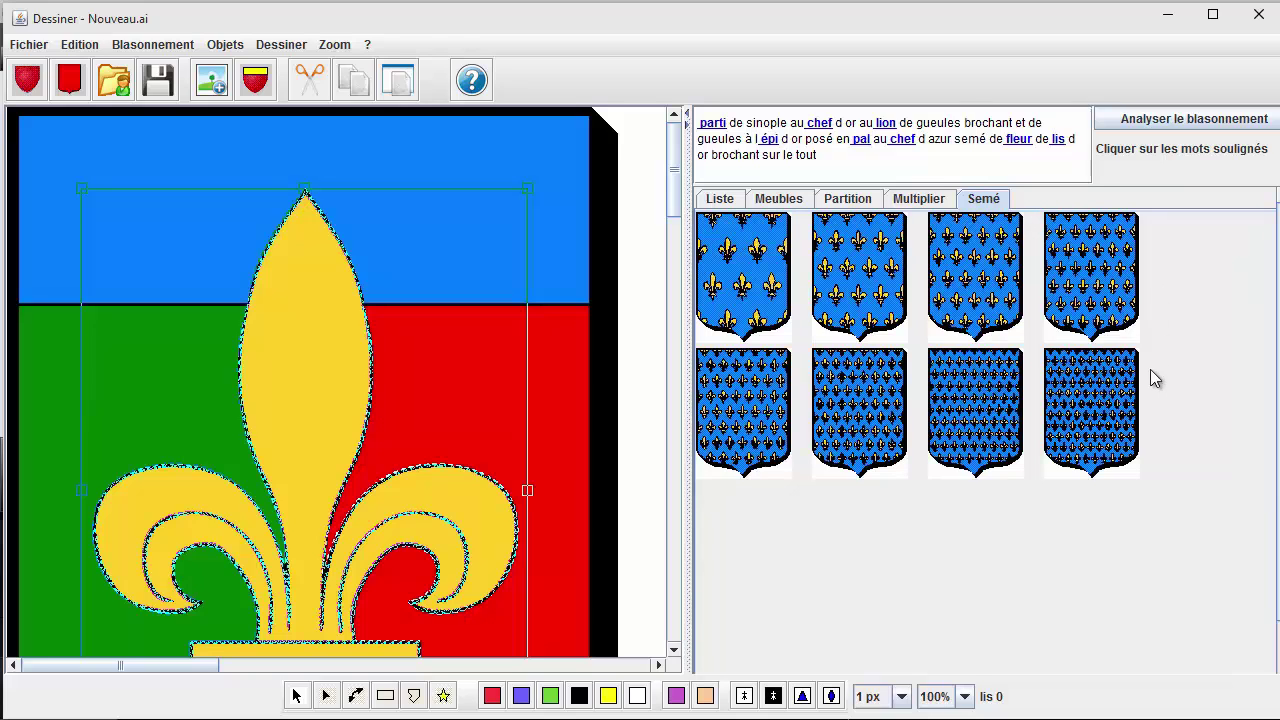
left_click(751, 409)
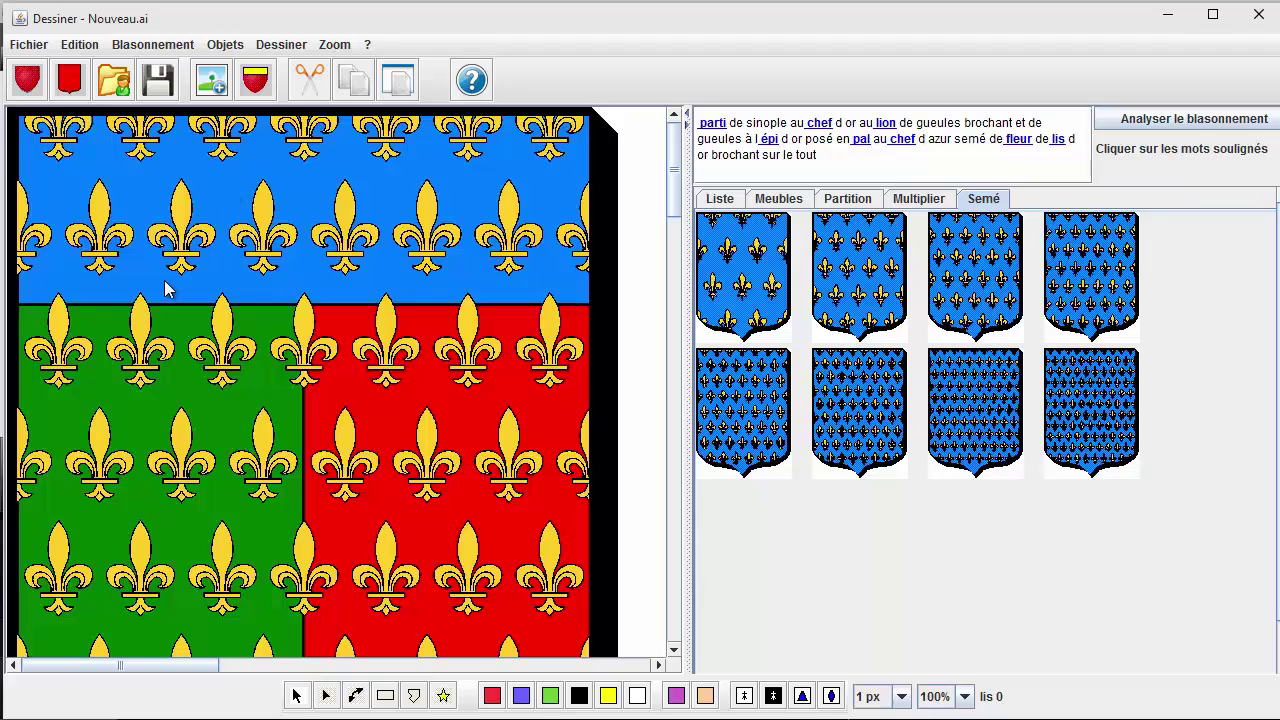
left_click(55, 322)
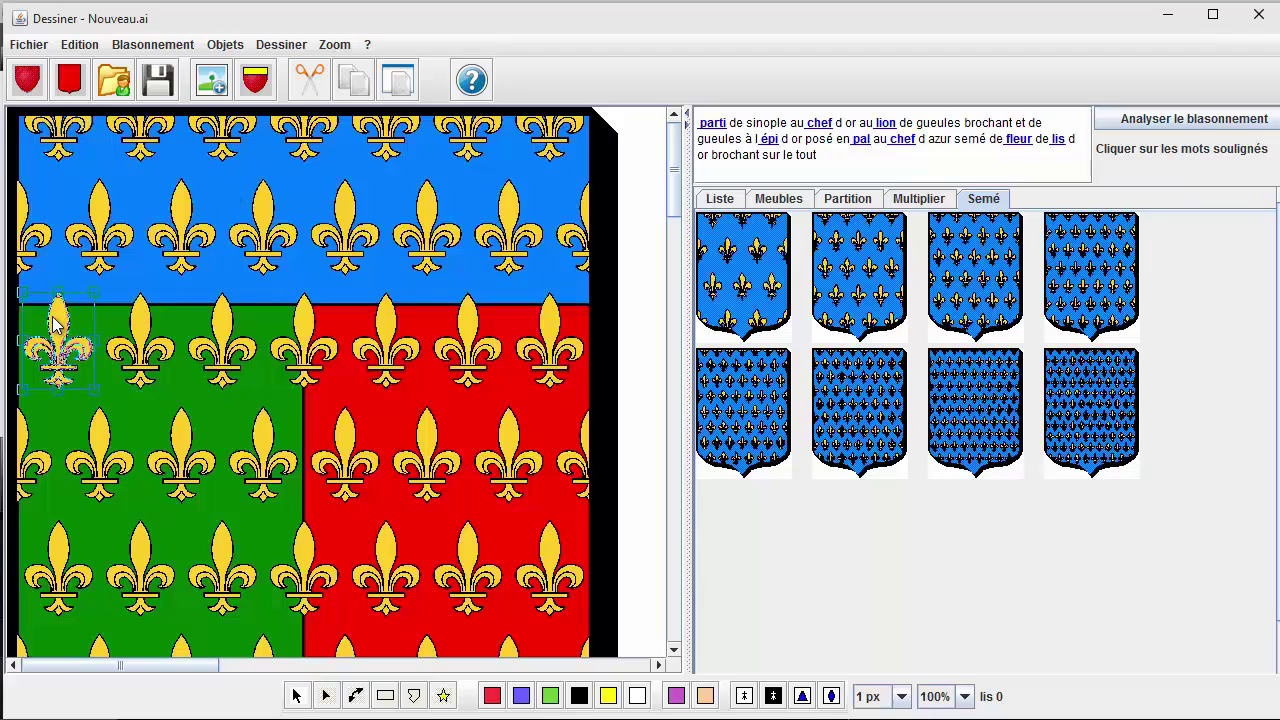
left_click(313, 88)
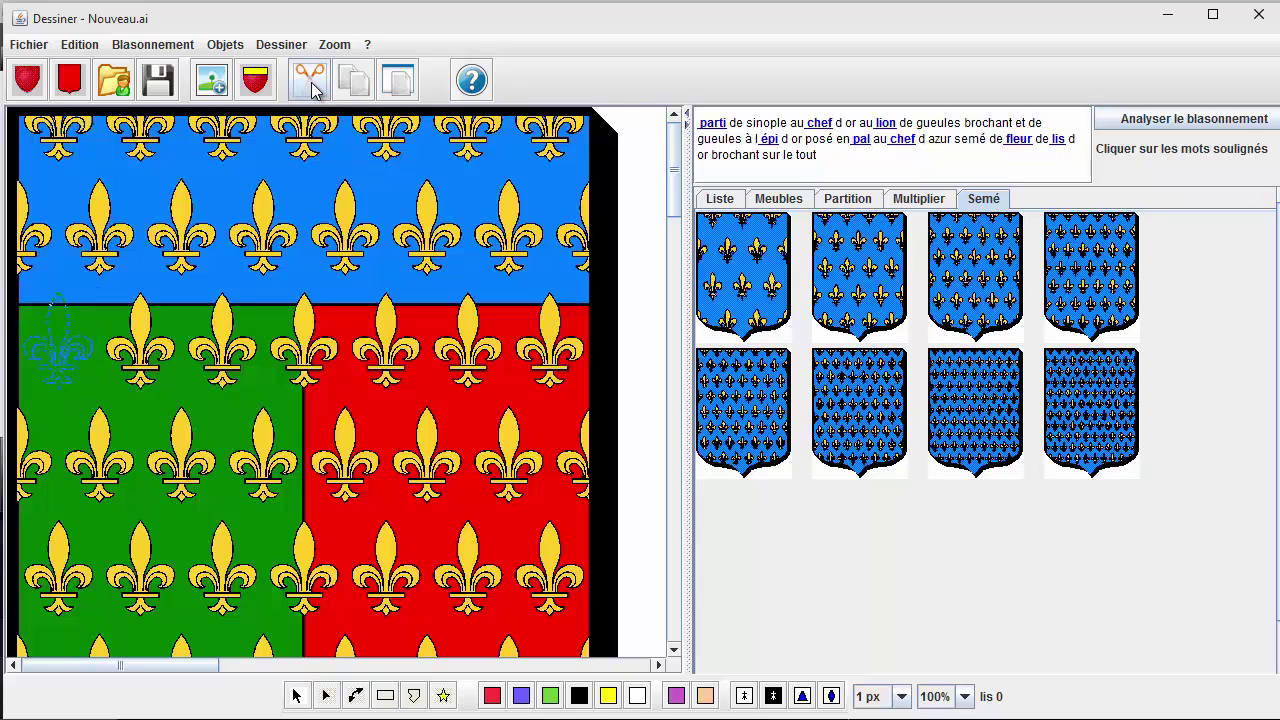
left_click(132, 365)
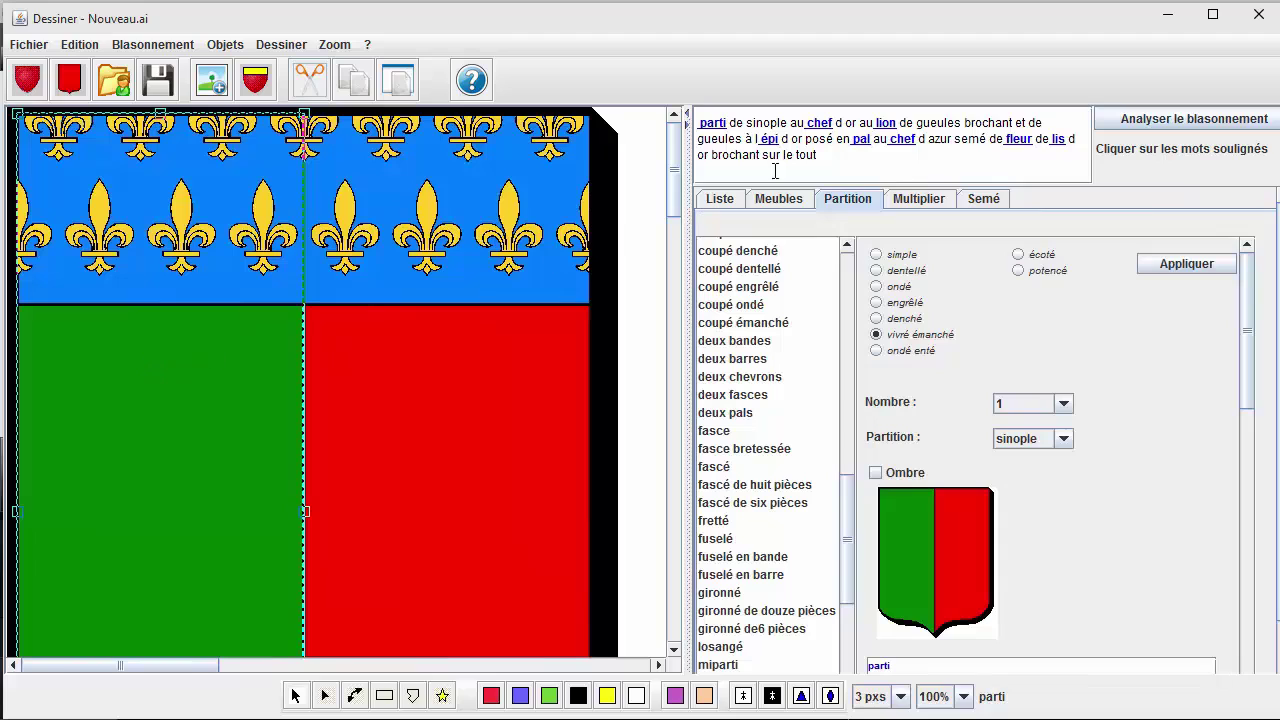
Step: Apply a chef in or and fit it to the upper part of the green half, directly below the fleur-de-lis chef
left_click(818, 123)
left_click(1063, 441)
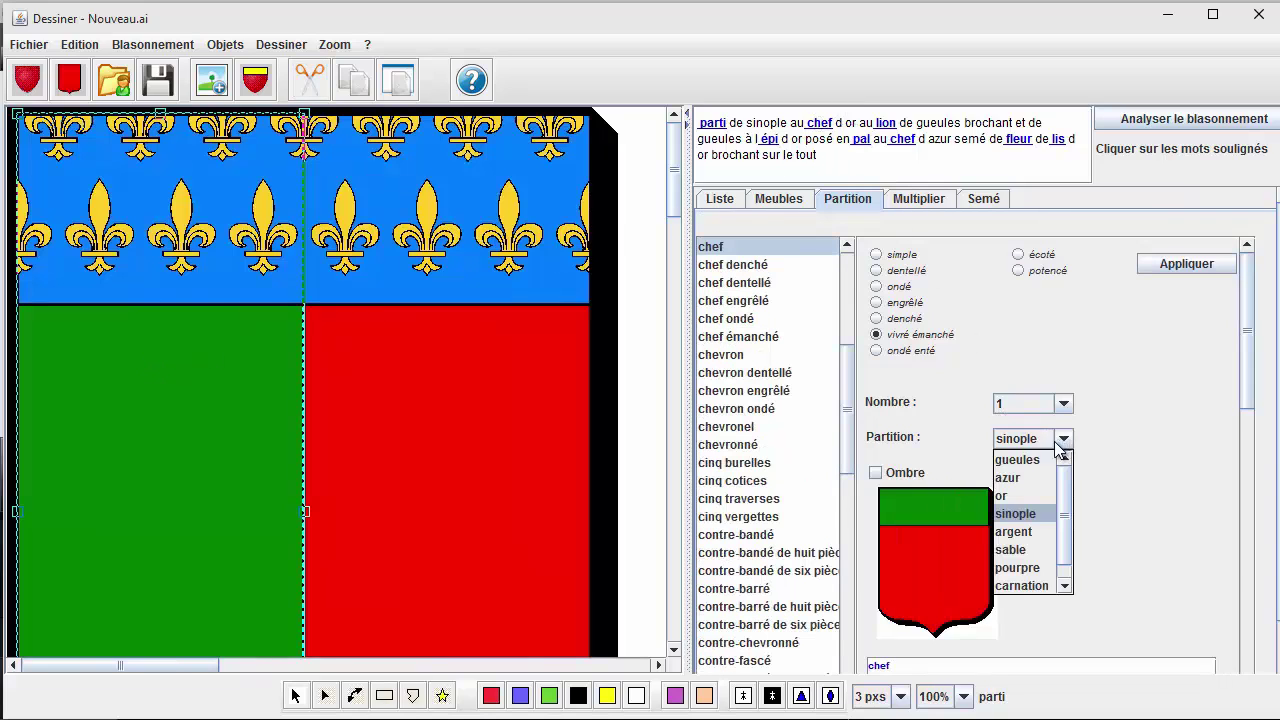
left_click(1026, 484)
left_click(1176, 266)
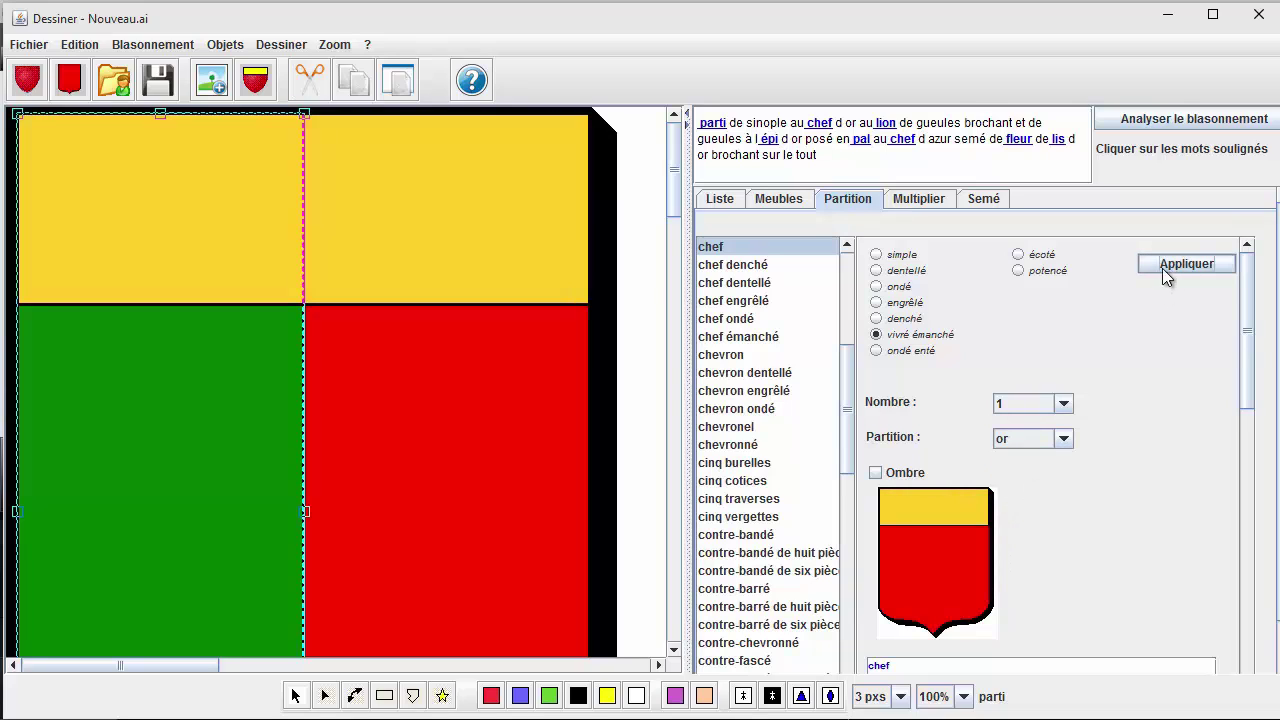
left_click(451, 161)
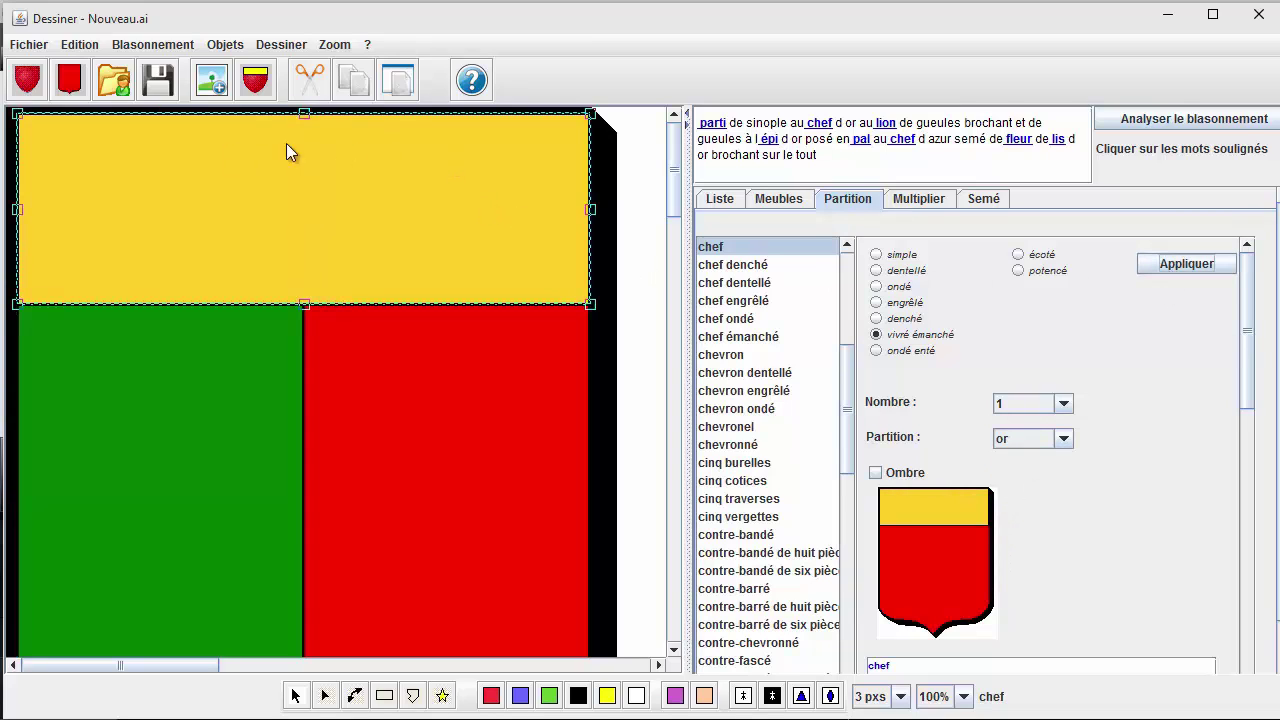
left_click_drag(462, 153, 194, 340)
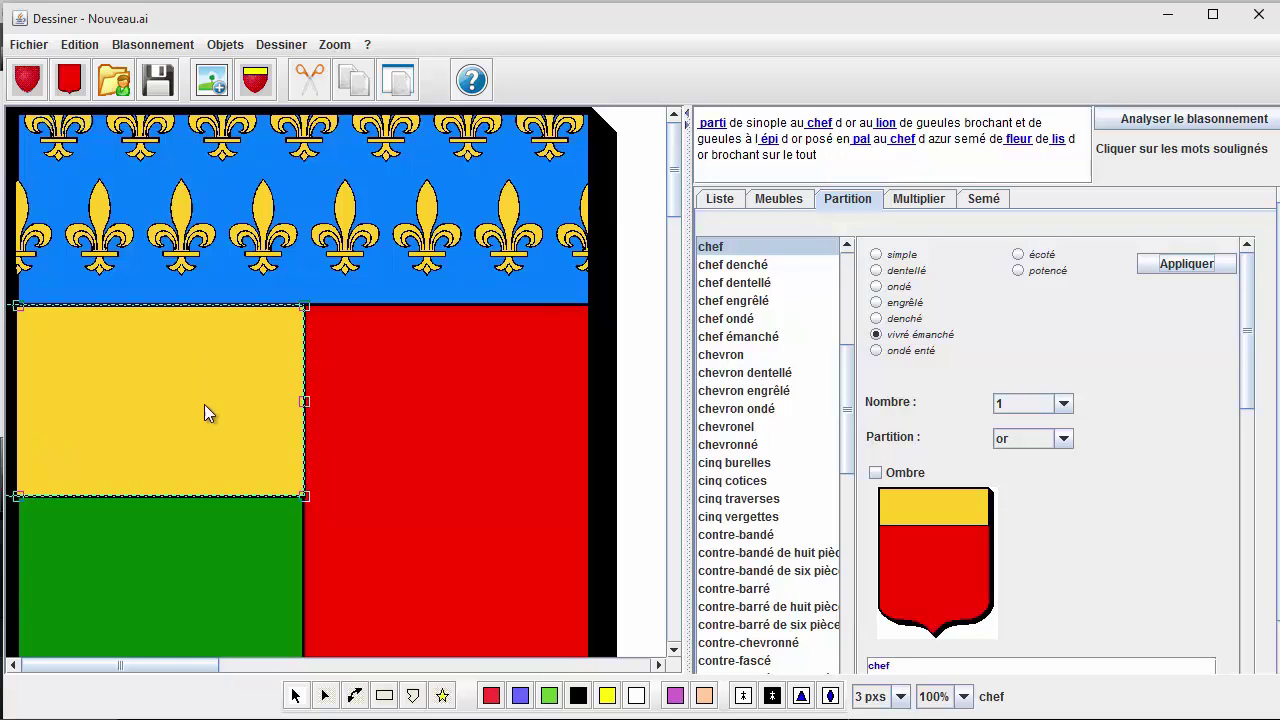
left_click(482, 416)
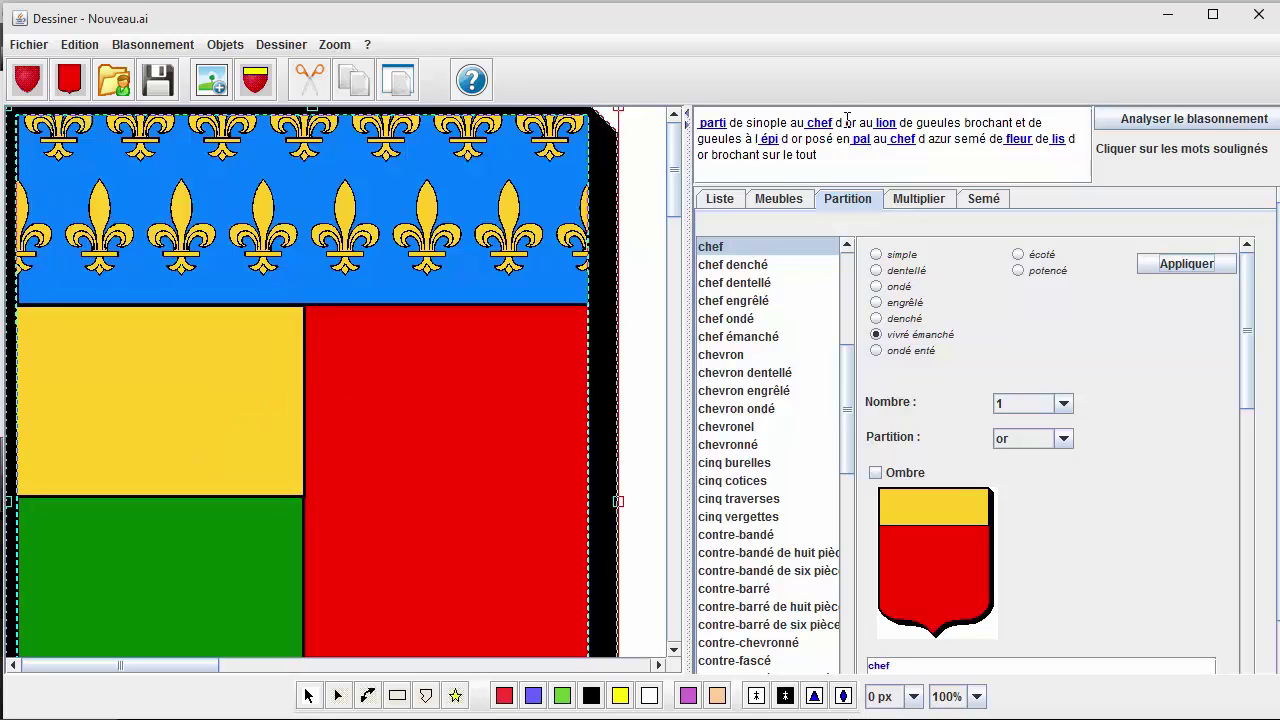
Step: Look up the blazon's lion charge and insert "lion 001" with both colour and details set to gueules
left_click(885, 122)
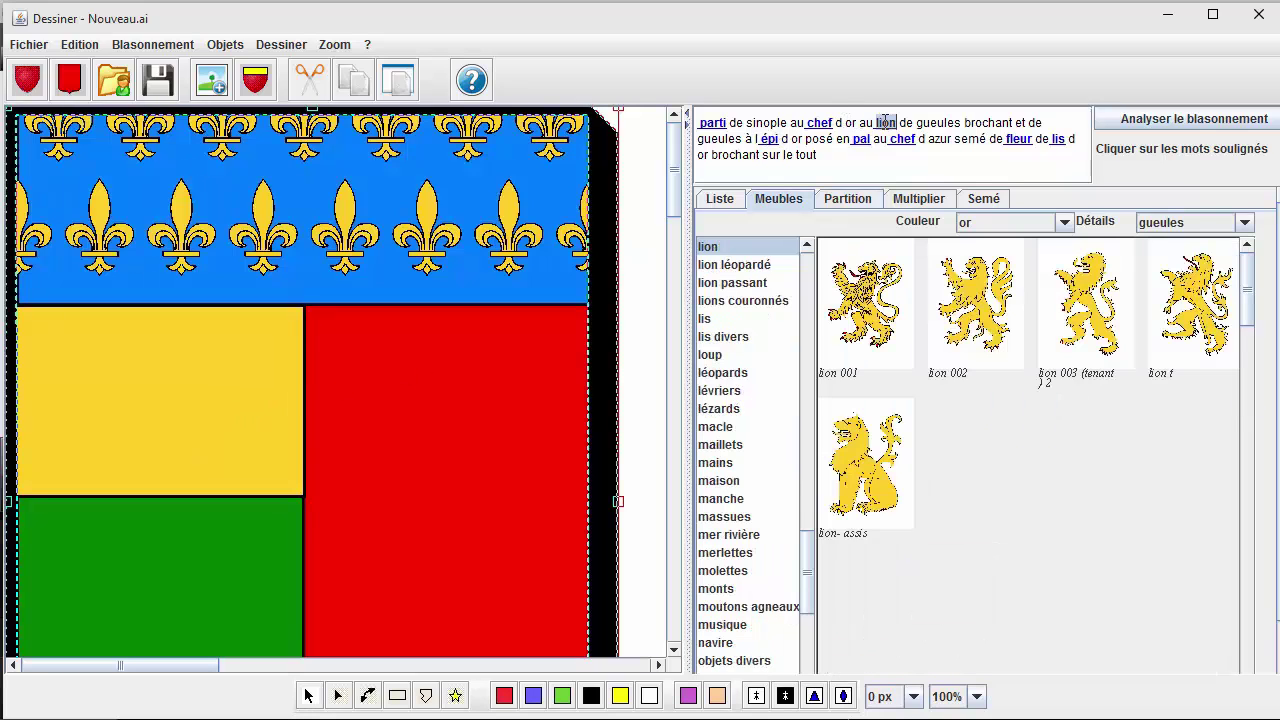
left_click_drag(807, 561, 808, 285)
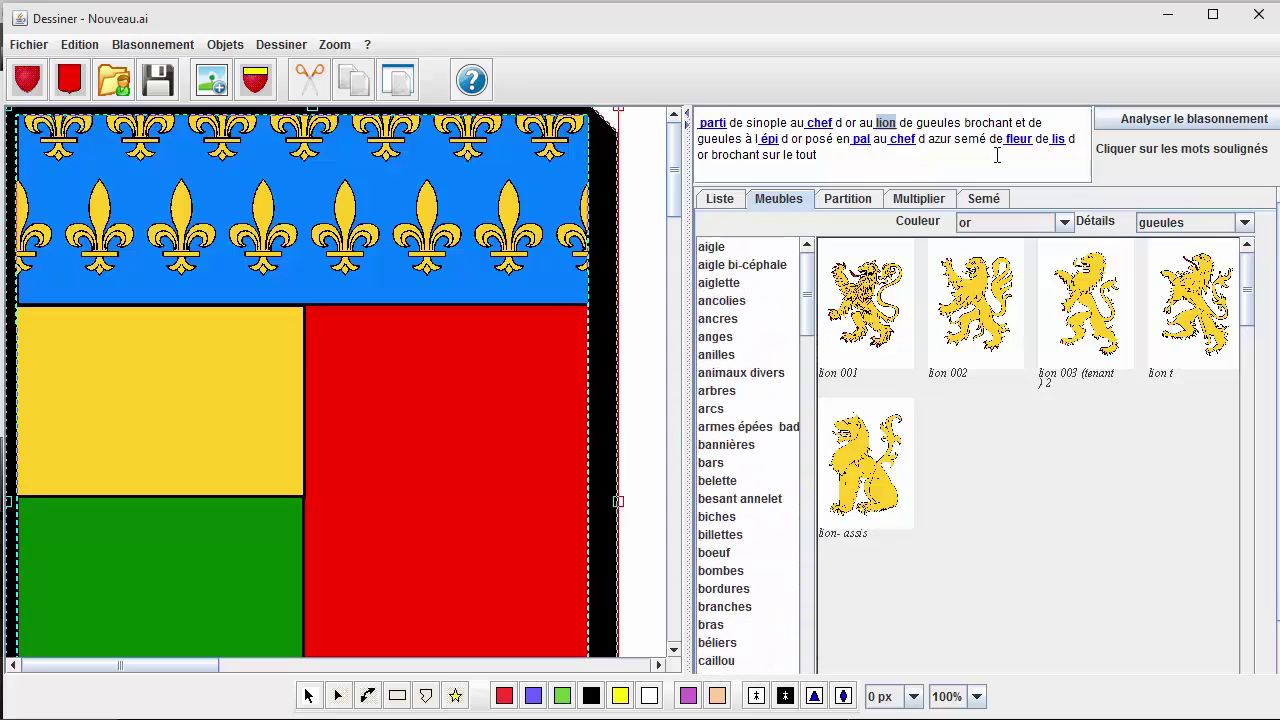
left_click(1063, 222)
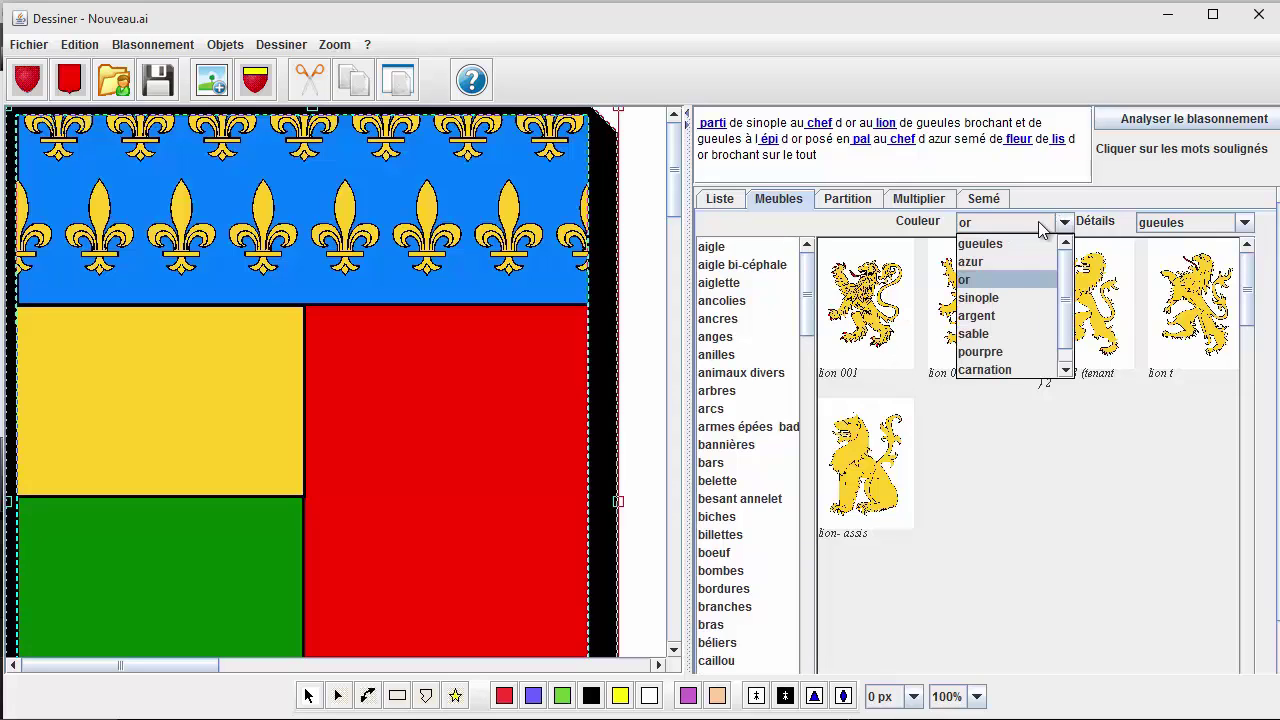
left_click(1001, 249)
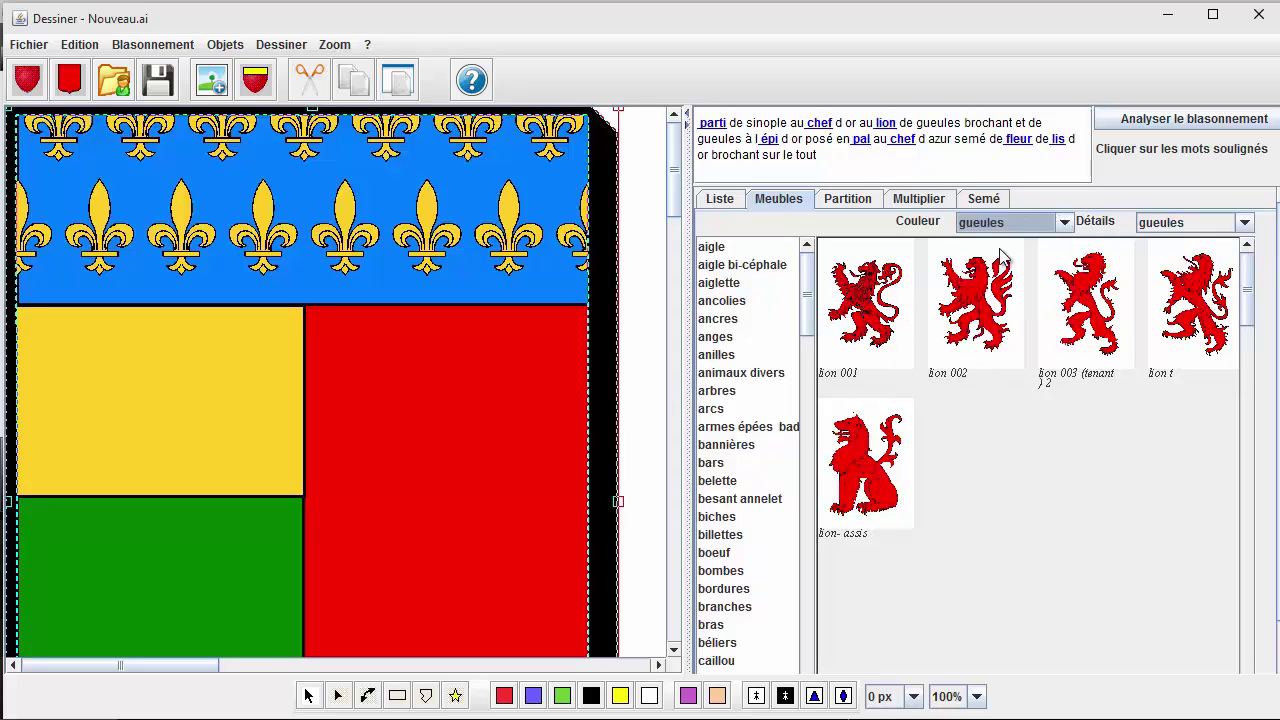
left_click(1190, 224)
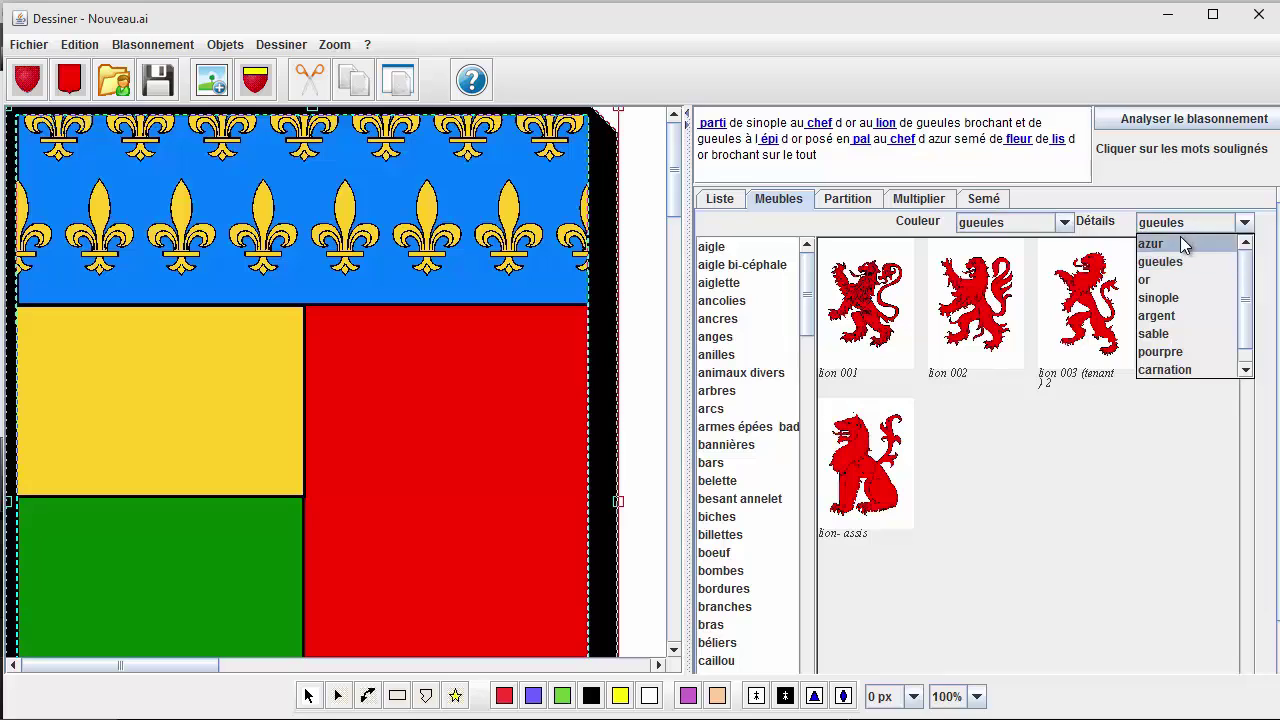
left_click(1185, 243)
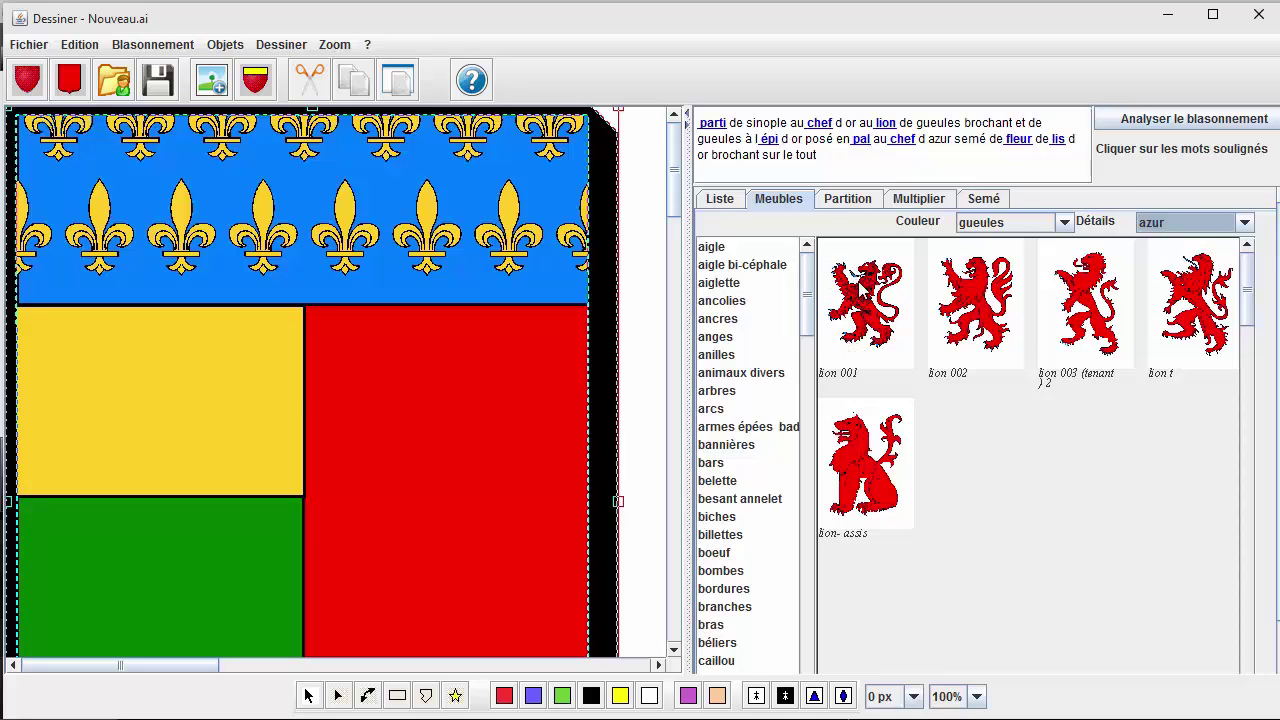
left_click(1158, 228)
left_click(1156, 260)
left_click(866, 281)
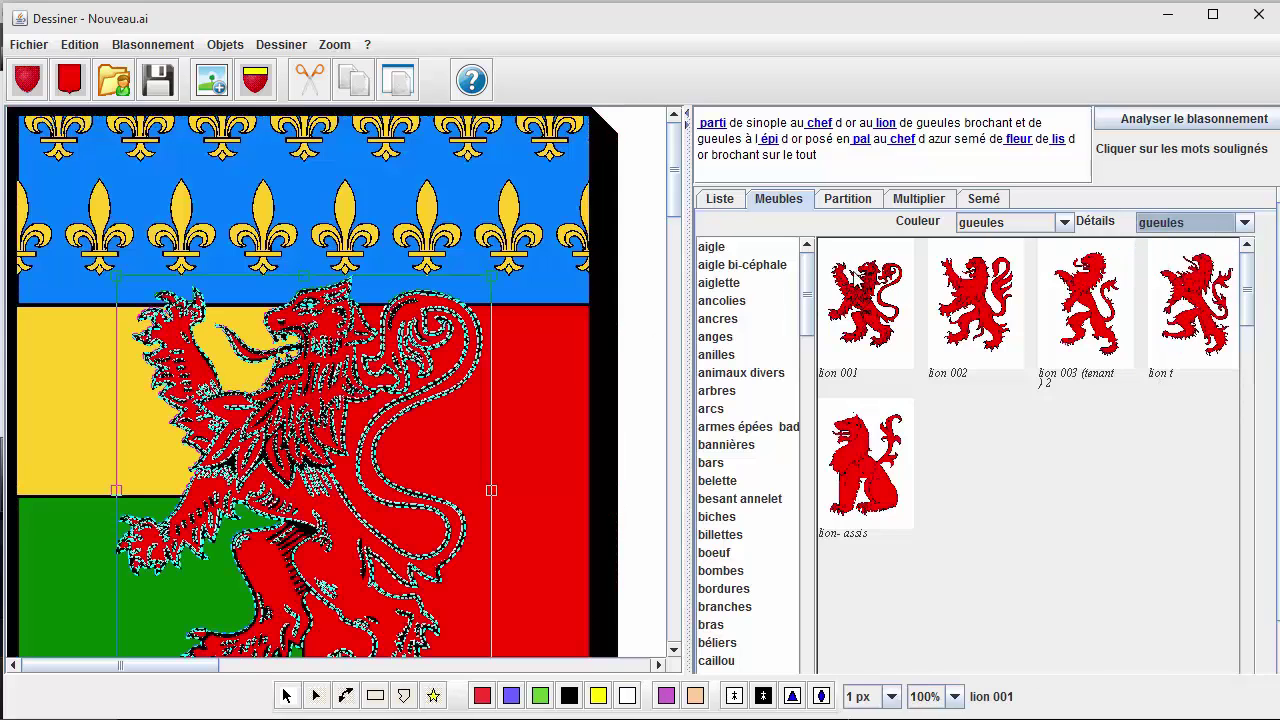
Step: Shrink the red lion and place it in the shield's left half, overlapping the gold chef and the green field
scroll(675, 232, "down", 3)
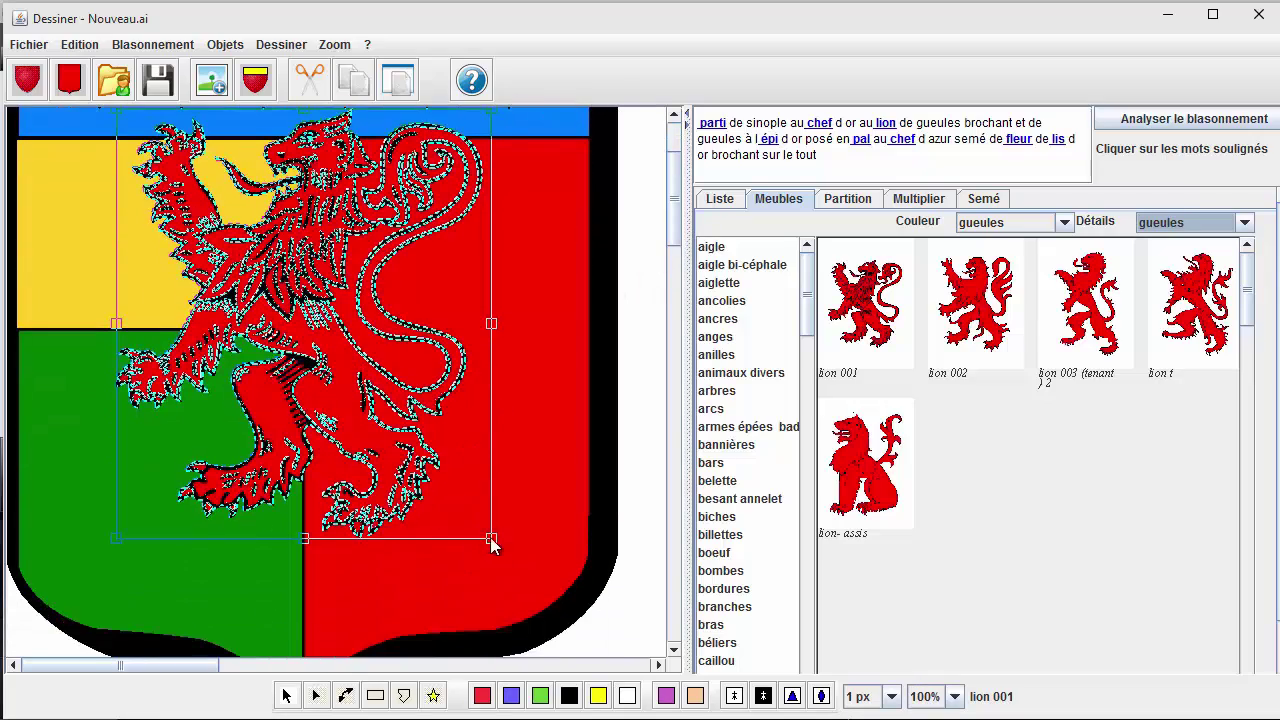
left_click_drag(495, 542, 319, 342)
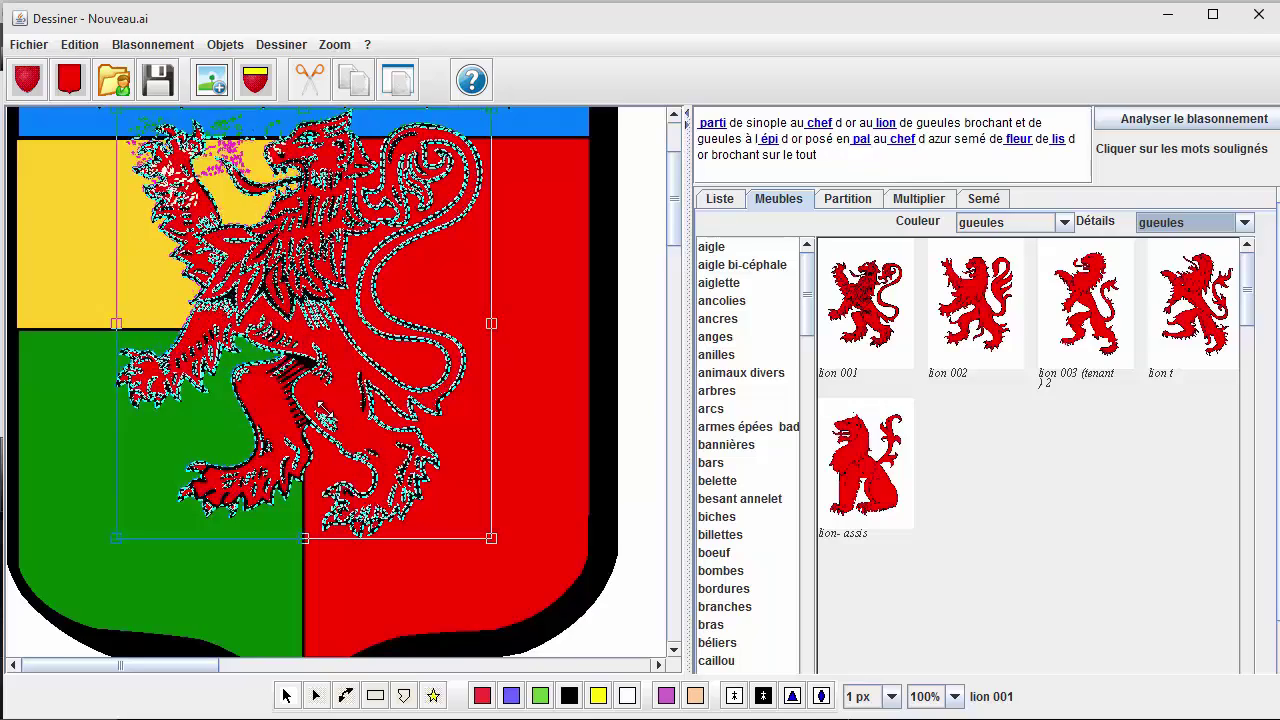
left_click_drag(234, 233, 157, 360)
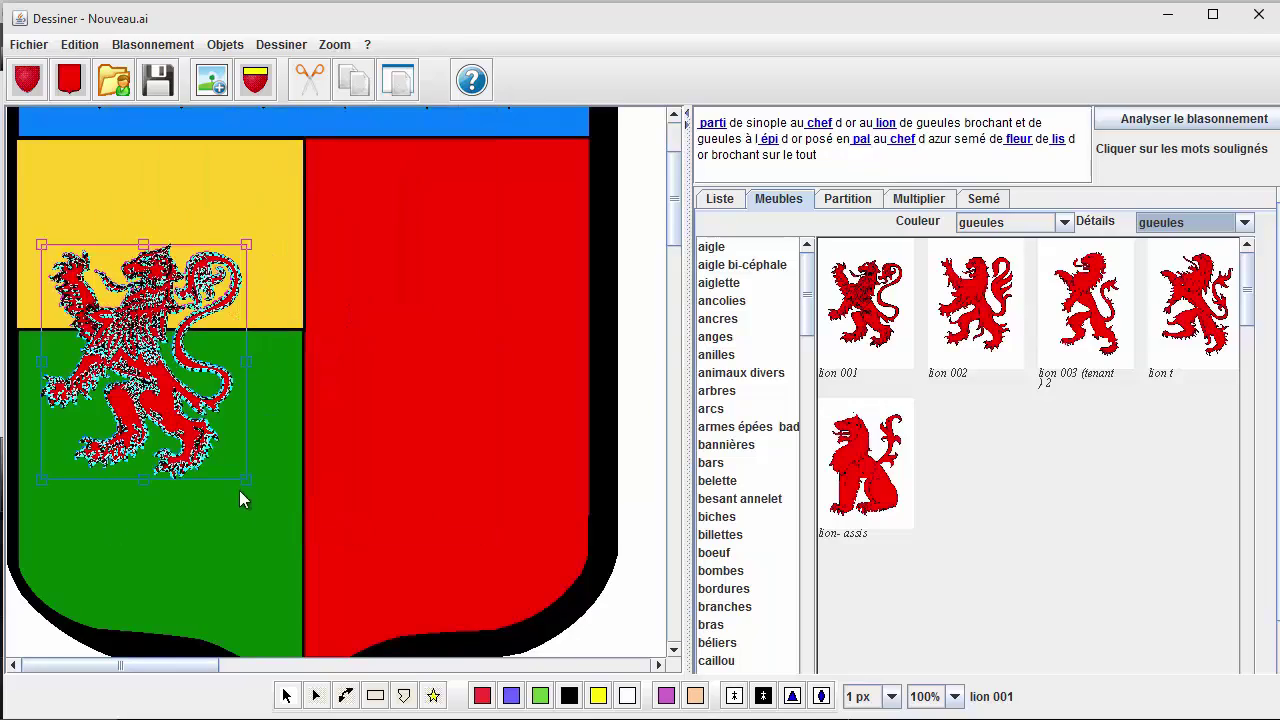
left_click(482, 396)
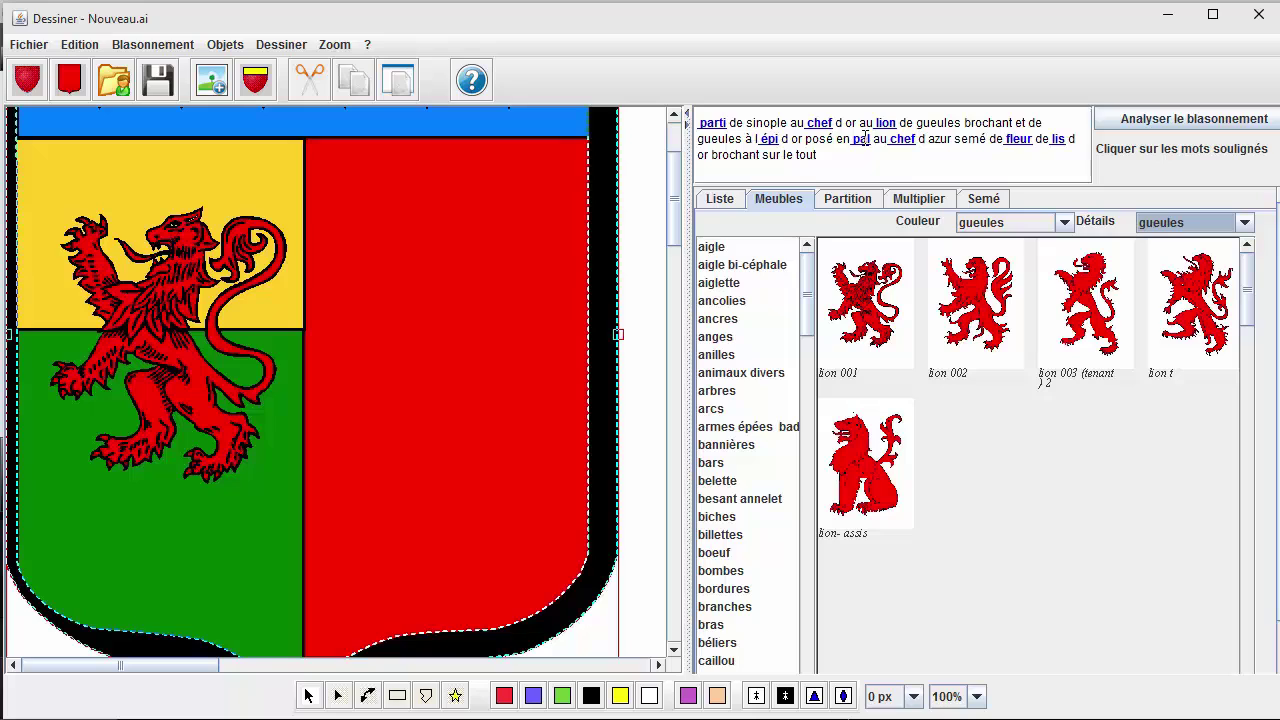
Step: Look up the blazon's épi charge, insert "épi de blé 2" in or and centre it in the red half
left_click(768, 139)
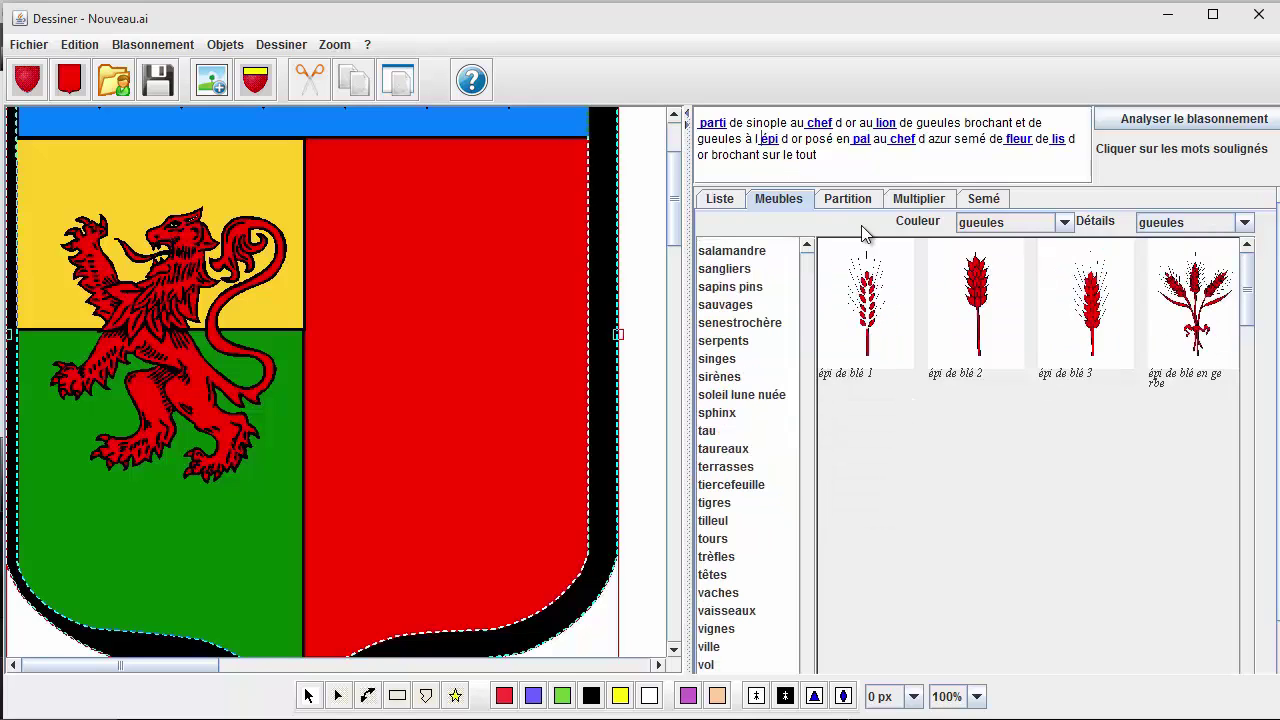
left_click(1064, 223)
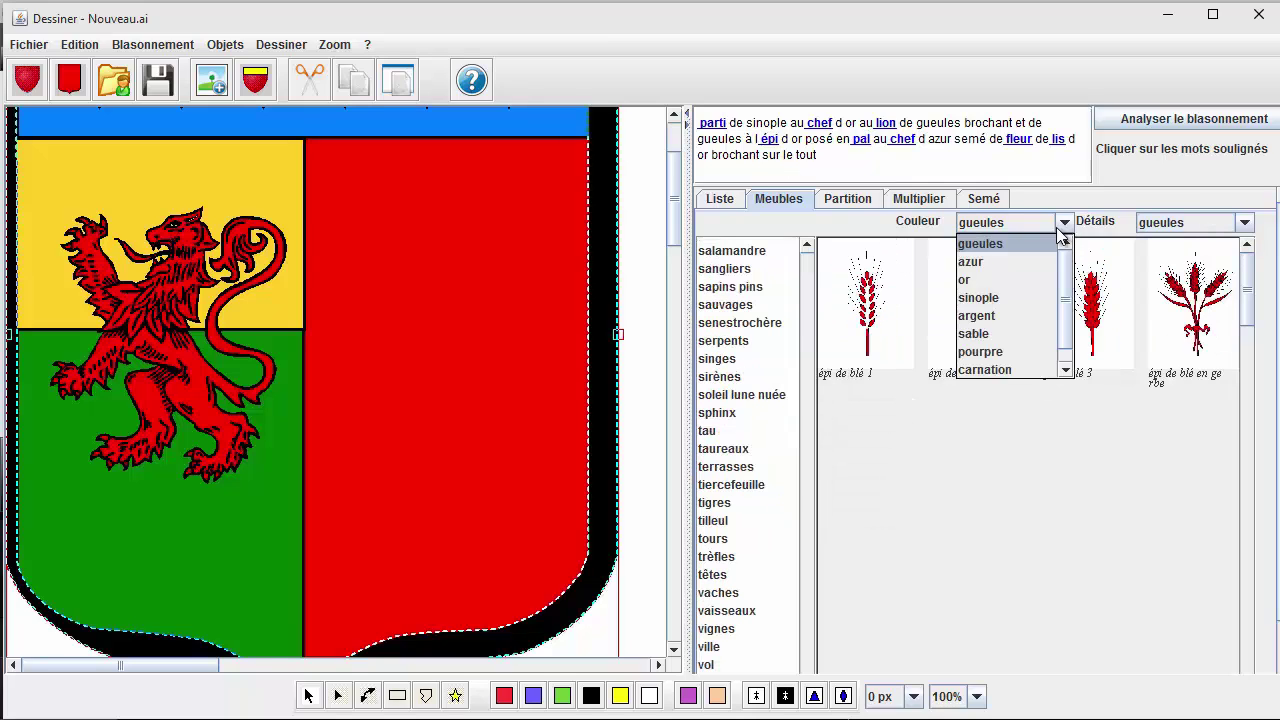
left_click(1017, 279)
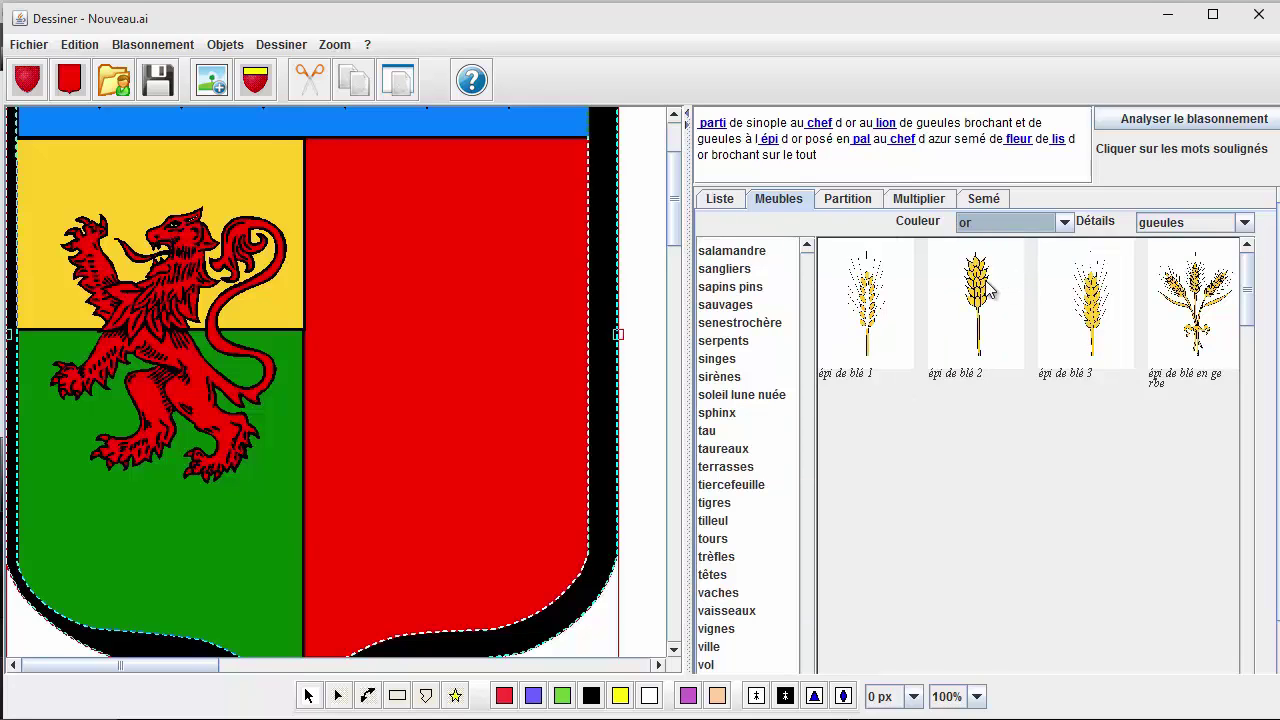
left_click(980, 295)
left_click_drag(312, 285, 441, 321)
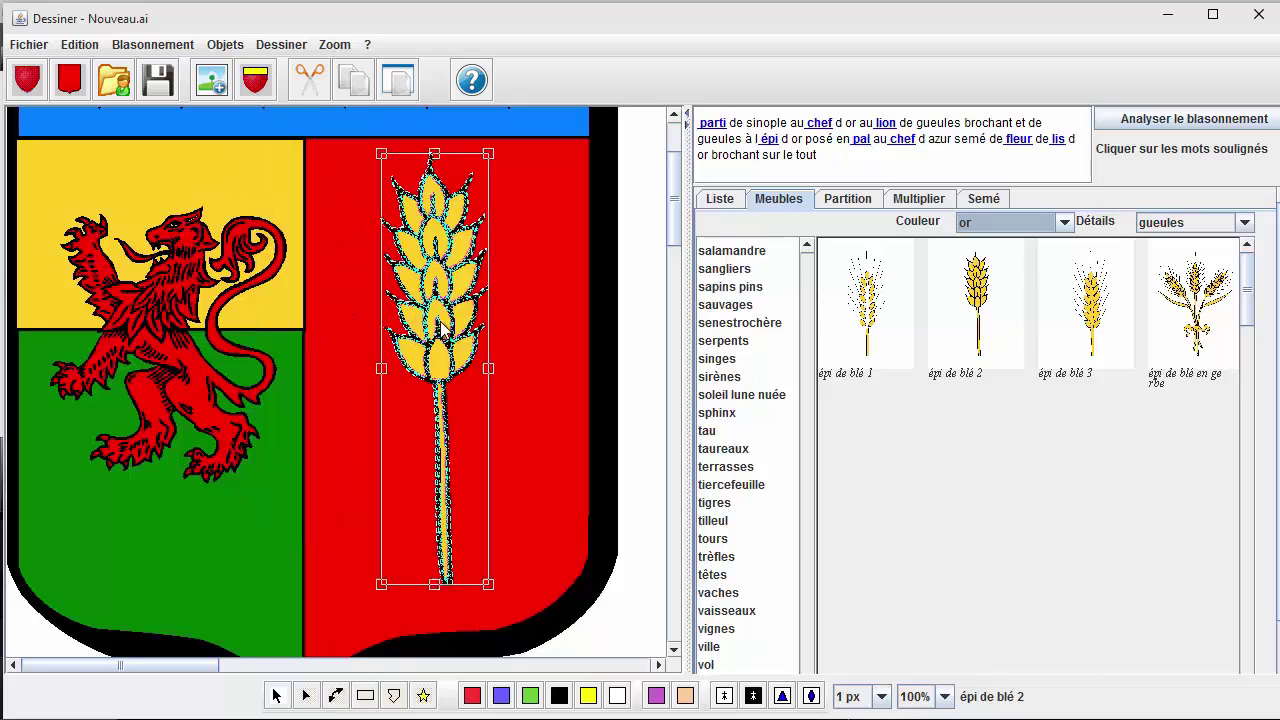